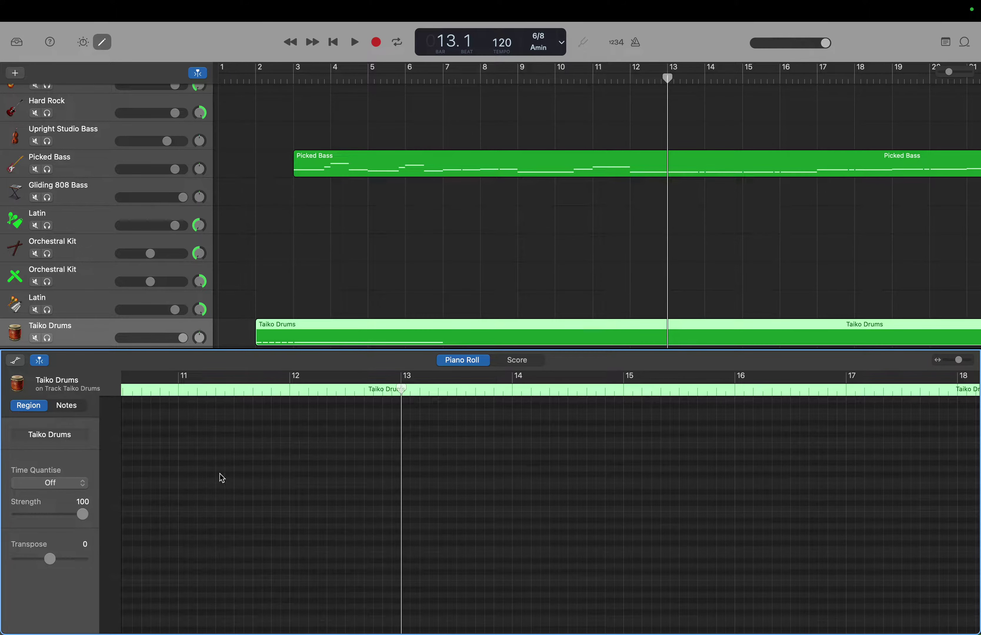
Step: Audition the Taiko Drums sounds across the piano-roll keyboard's pitch range, from the highest octaves down to the octave above C2
left_click(116, 472)
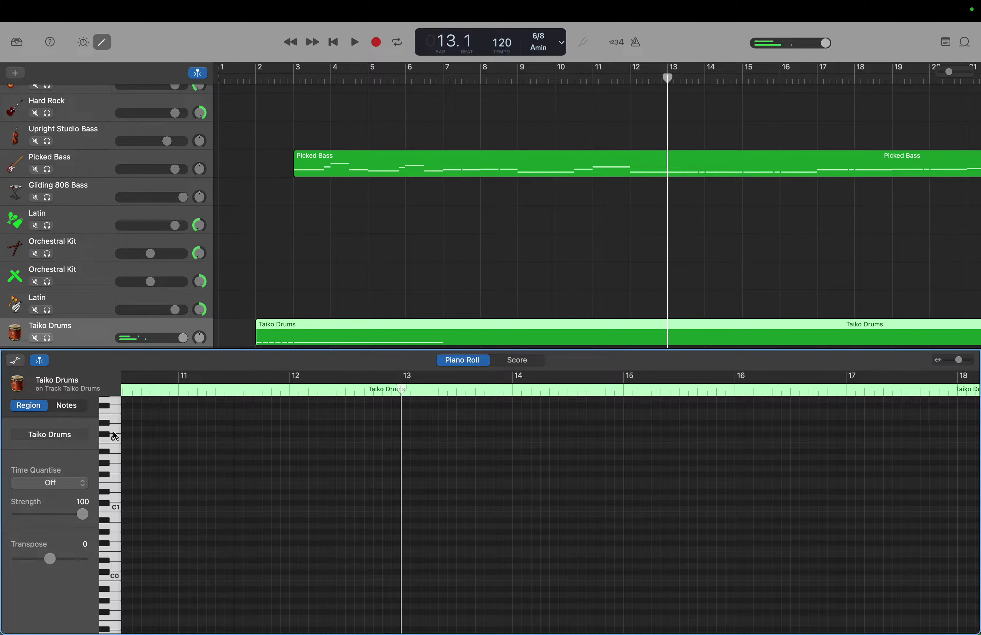
key("XF86AudioRaiseVolume")
left_click(117, 432)
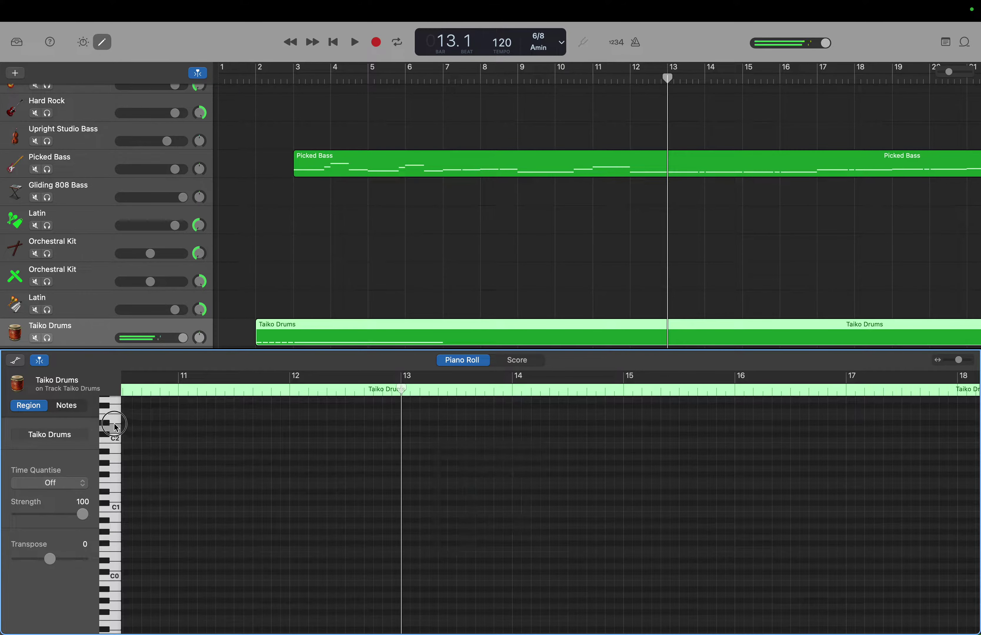
scroll(116, 426, "up", 15)
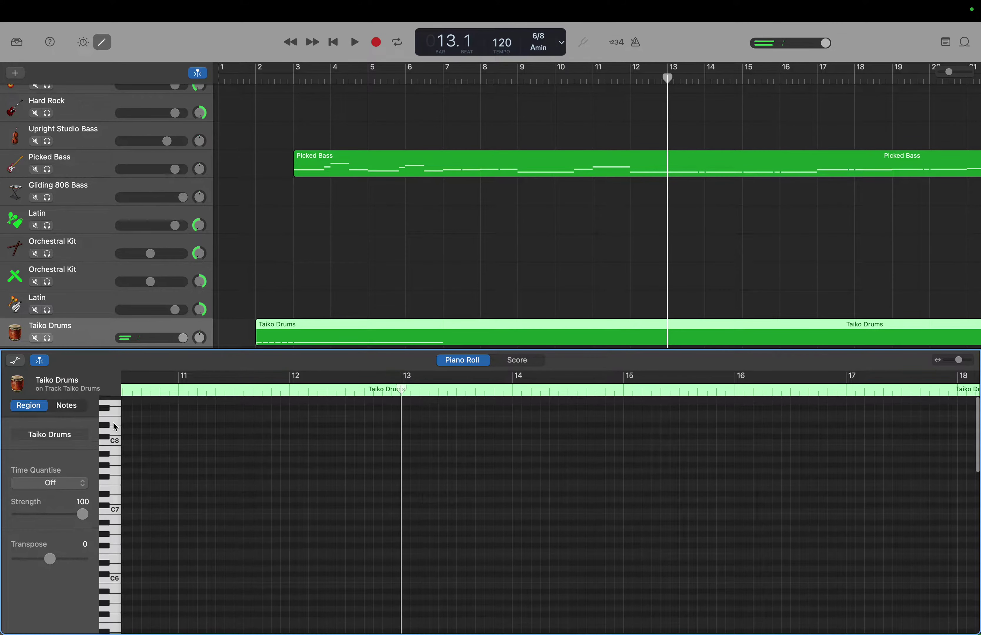
left_click(102, 451)
left_click_drag(102, 451, 109, 618)
scroll(109, 594, "down", 4)
scroll(111, 598, "down", 7)
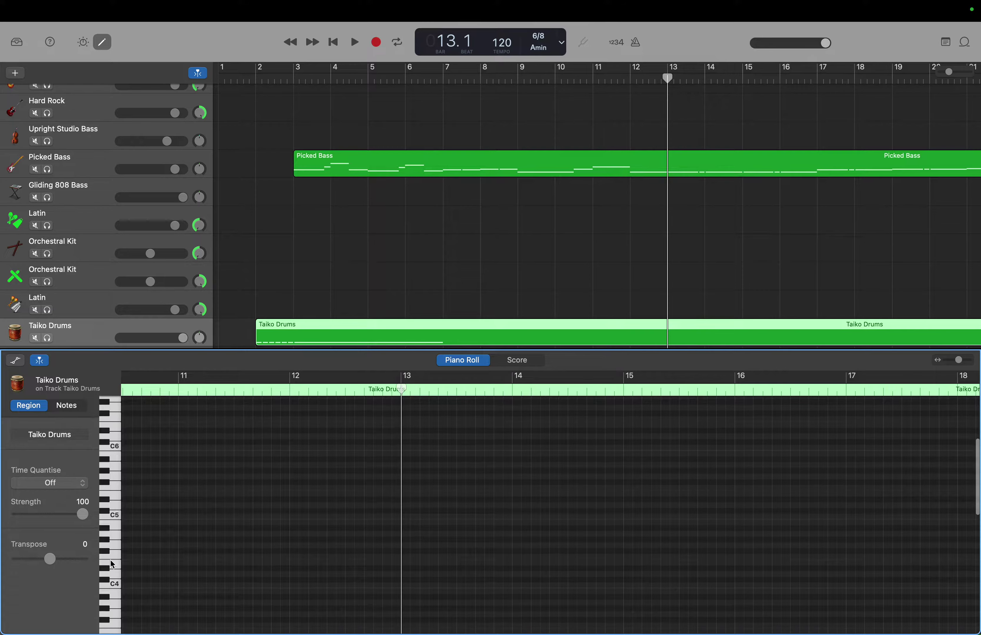
left_click_drag(109, 545, 111, 624)
scroll(111, 624, "down", 6)
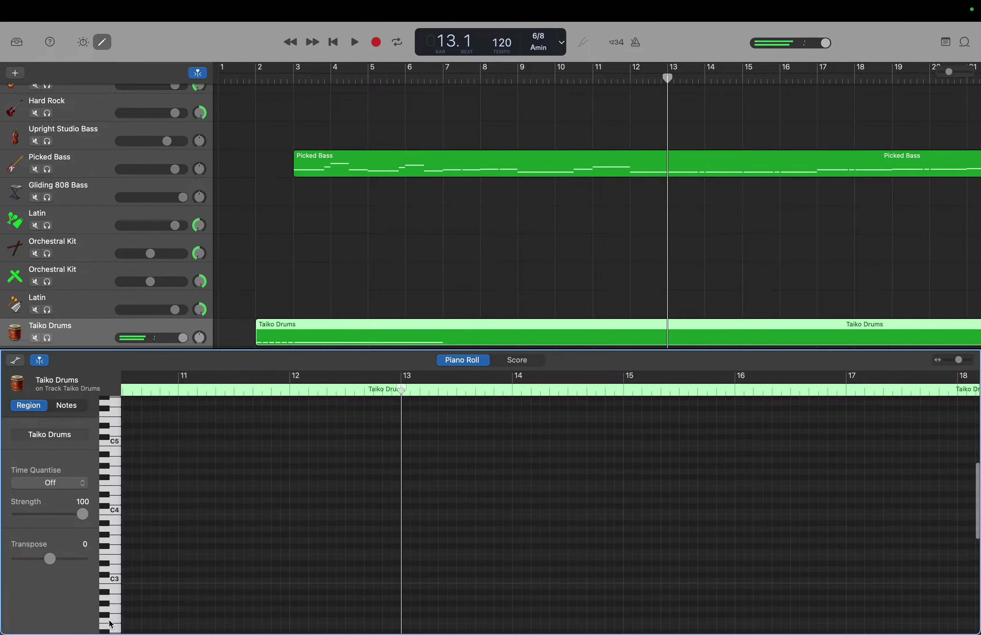
scroll(110, 623, "down", 2)
left_click_drag(113, 536, 112, 594)
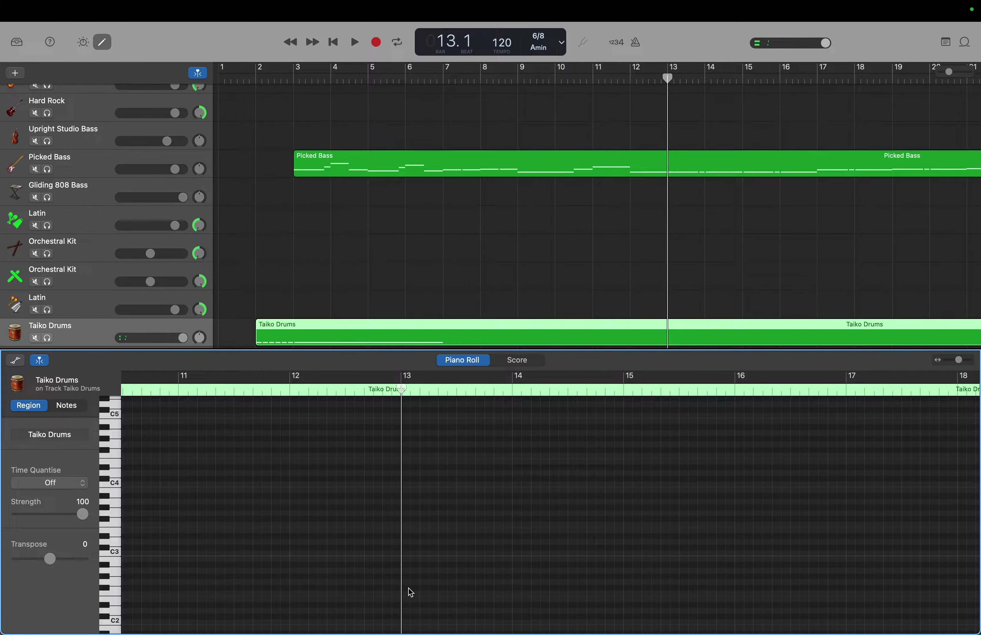
Step: Create an F♯2 note at bar 13 in the Taiko Drums region, with velocity 120 and a length of half a bar
right_click(410, 593)
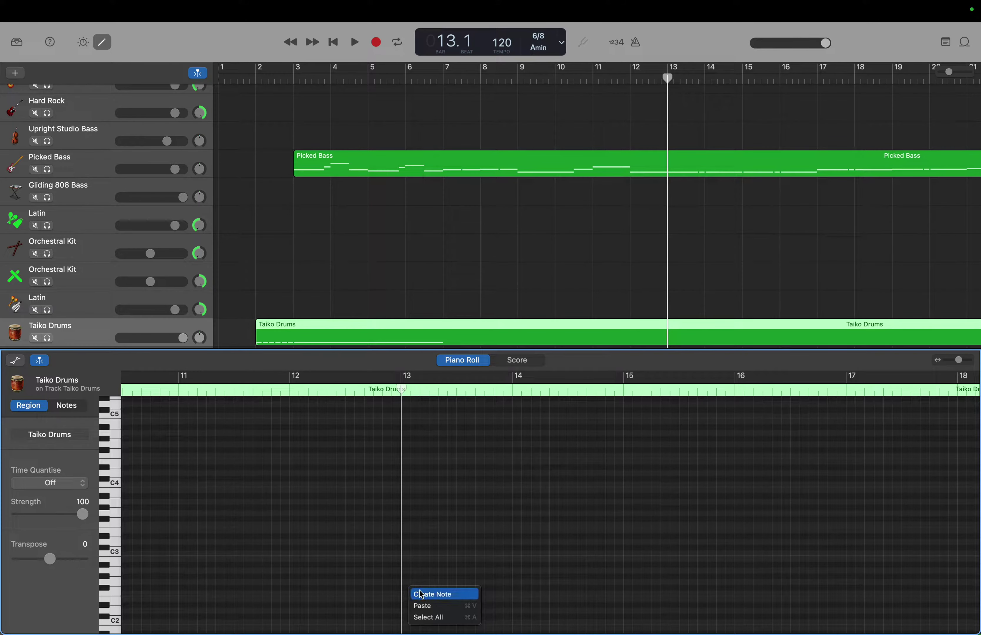
left_click(419, 593)
left_click_drag(421, 590, 415, 591)
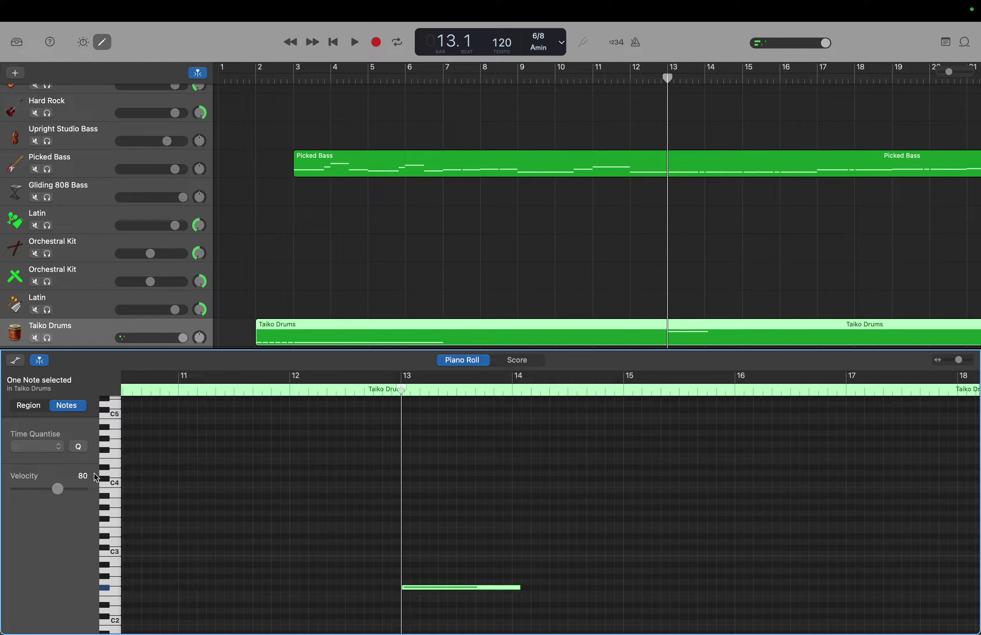
mouse_move(62, 493)
left_mouse_down()
mouse_move(101, 491)
mouse_move(81, 493)
left_mouse_up()
left_click_drag(519, 585, 460, 589)
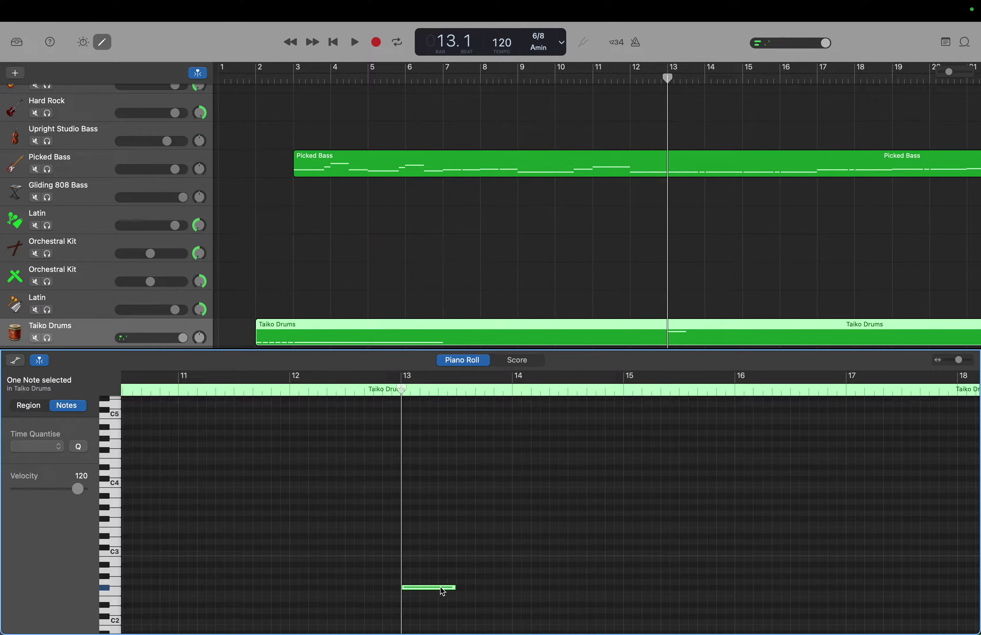
Step: Audition F2 on the keyboard and lower the note at bar 13 to F2
left_click(117, 591)
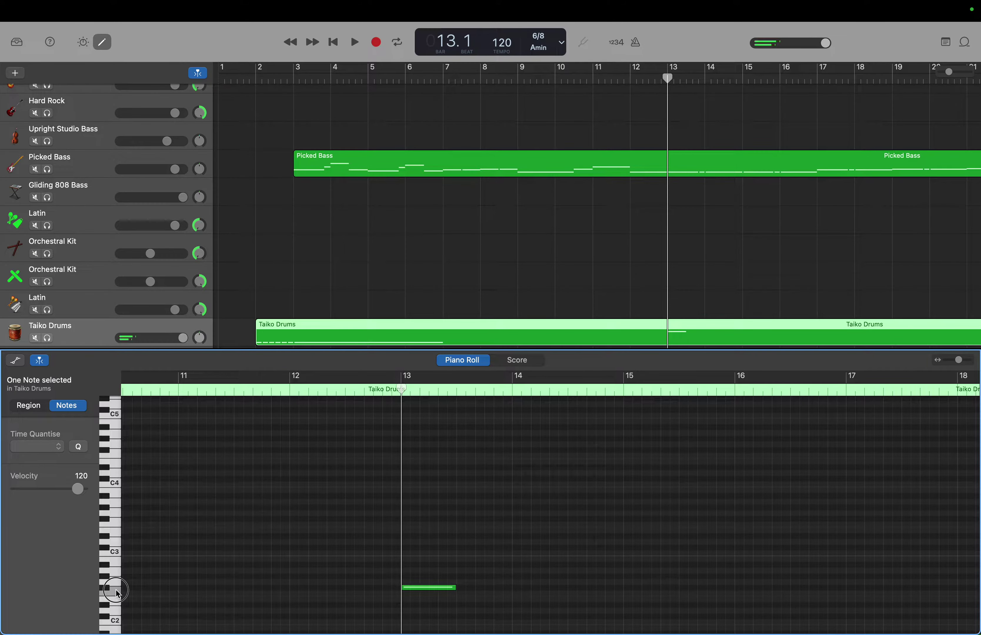
mouse_move(442, 592)
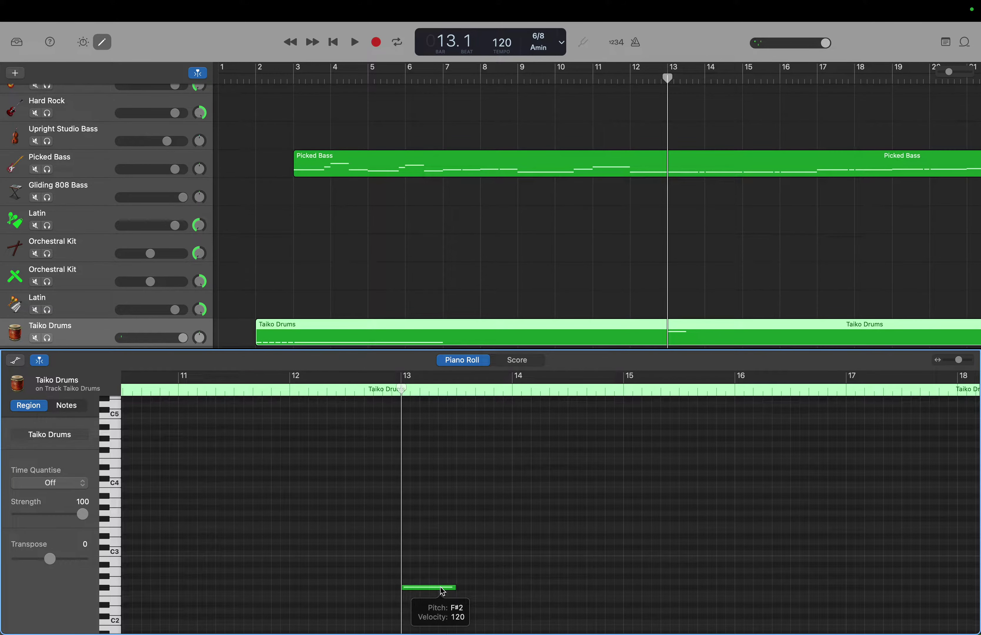
left_click_drag(442, 592, 462, 593)
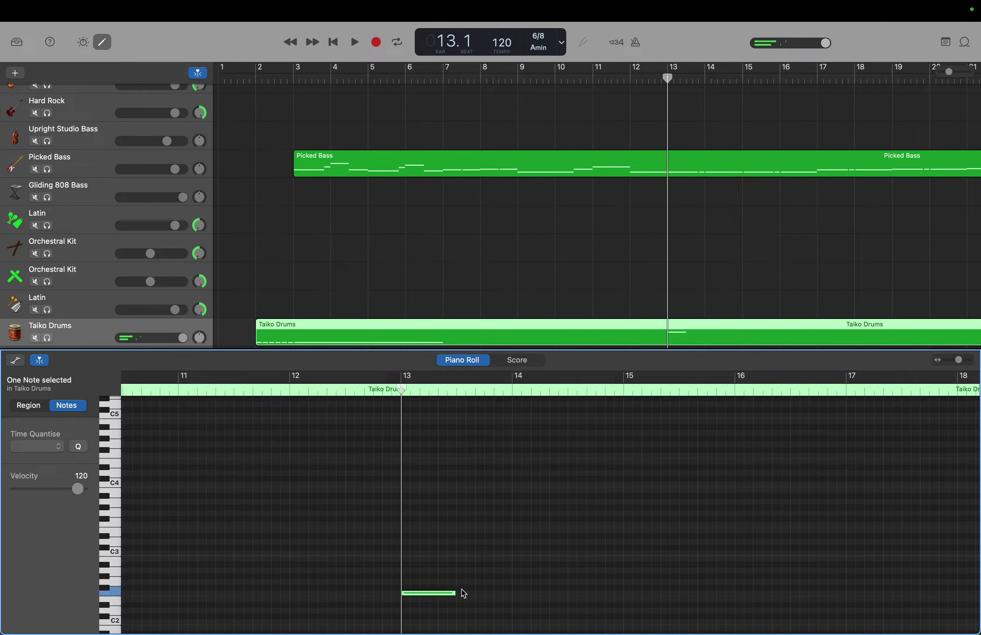
Step: Add a one-bar F♯2 note straight after the first Taiko note, followed by a half-bar F2 note ending at bar 15
right_click(464, 594)
left_click(473, 592)
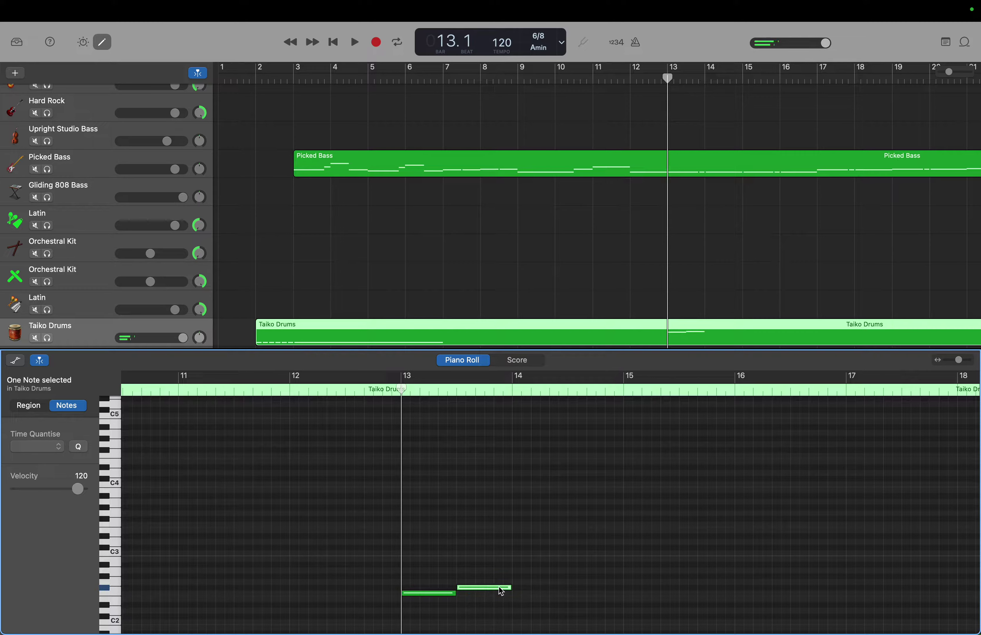
left_click_drag(510, 587, 567, 588)
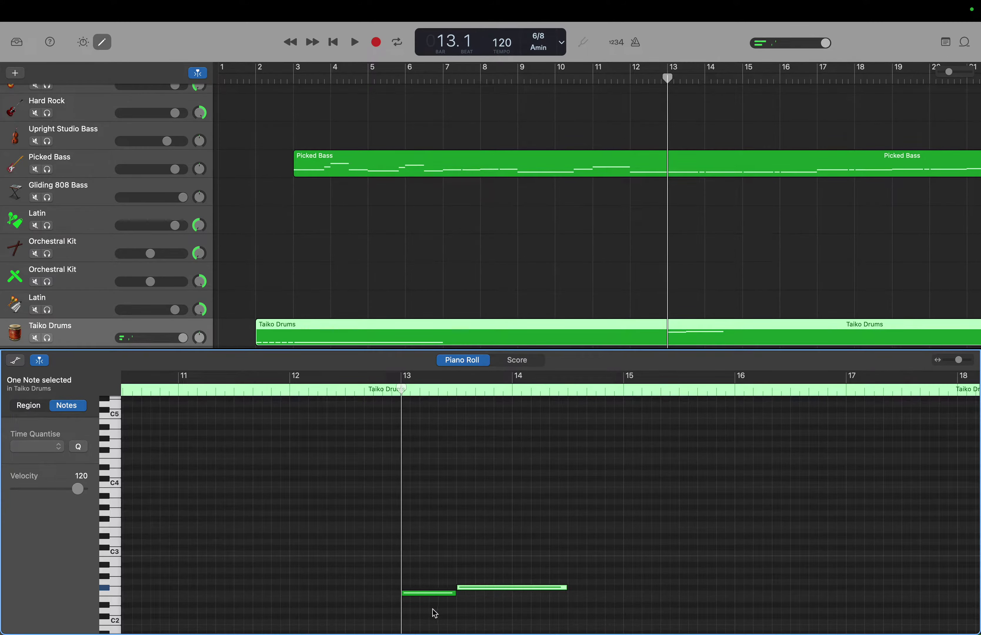
left_click(428, 594)
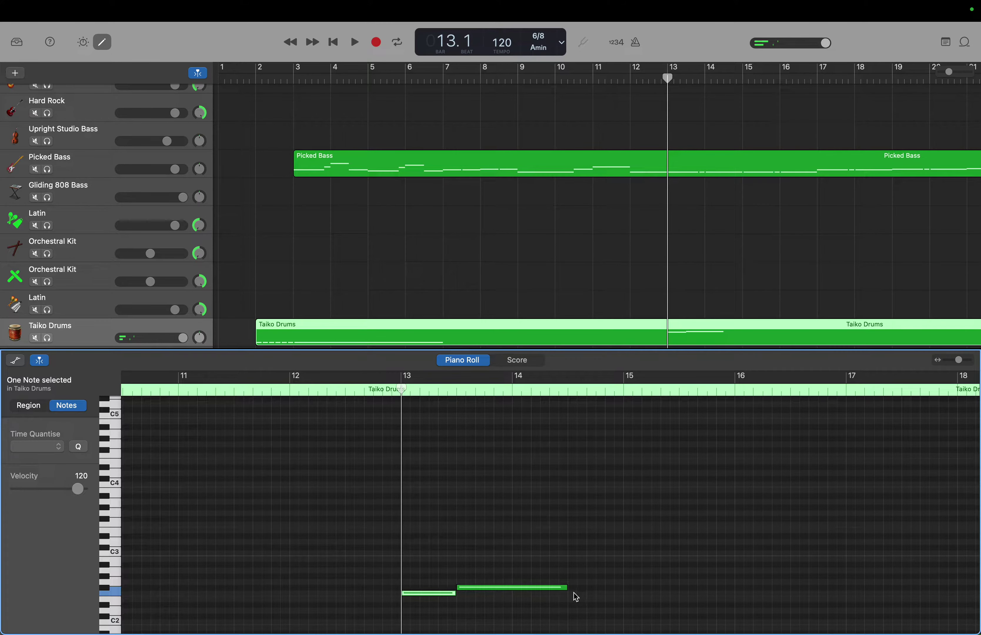
right_click(576, 596)
left_click(587, 600)
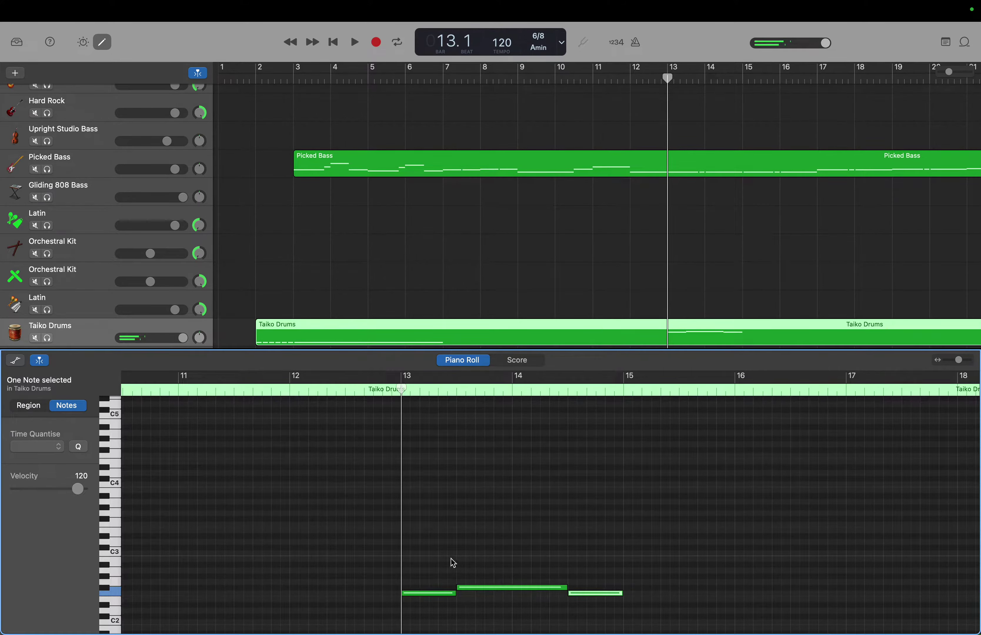
Step: Copy the three-note Taiko pattern and paste it repeatedly from bar 15 until it fills the region up to bar 37
left_click_drag(396, 386, 625, 405)
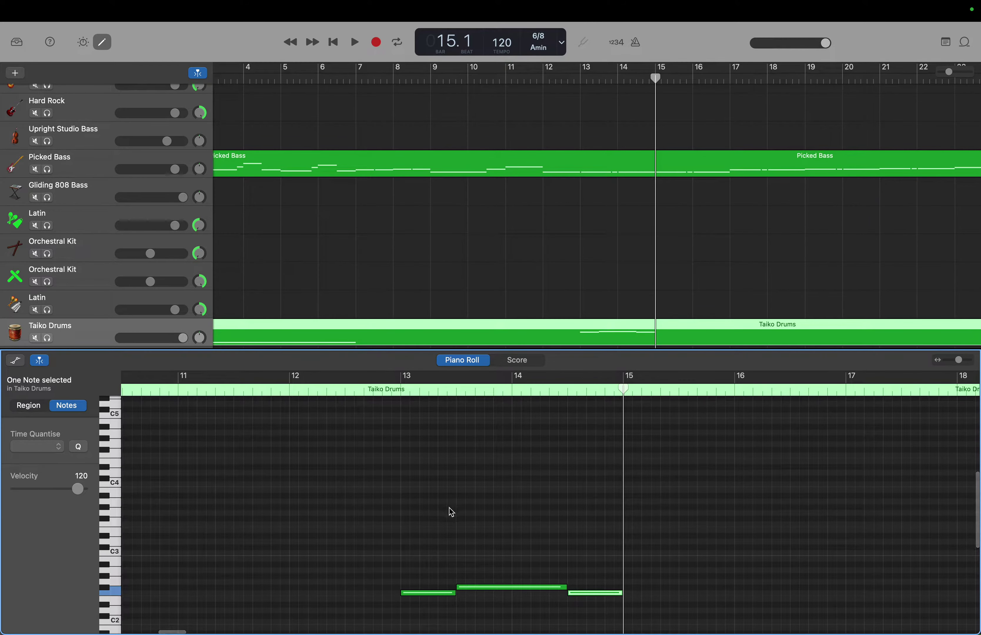
left_click_drag(429, 524, 590, 606)
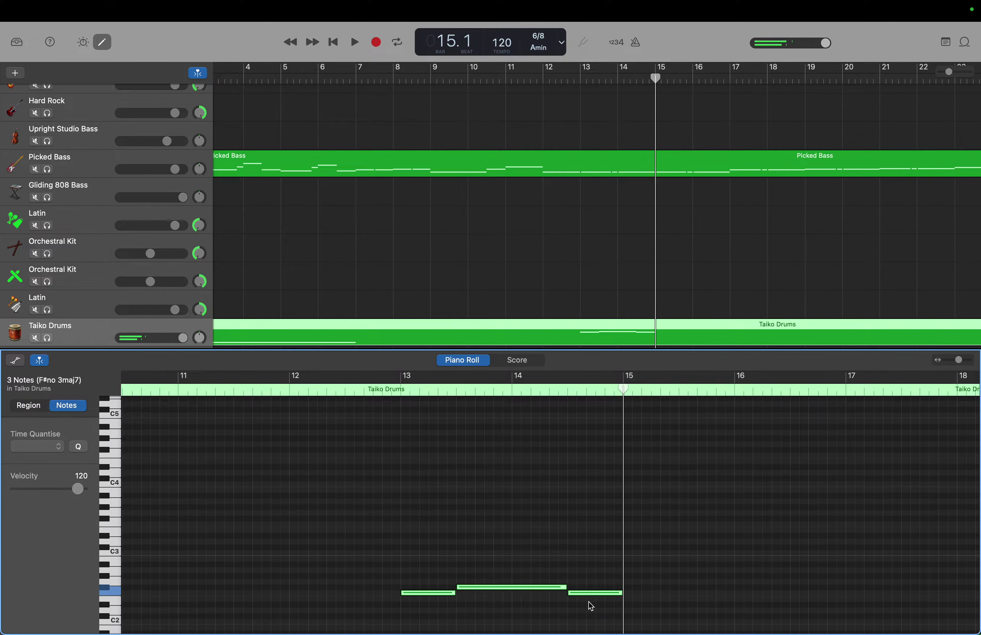
key("super+v")
key("super+v")
key("super+v")
key("super+v")
key("super+v")
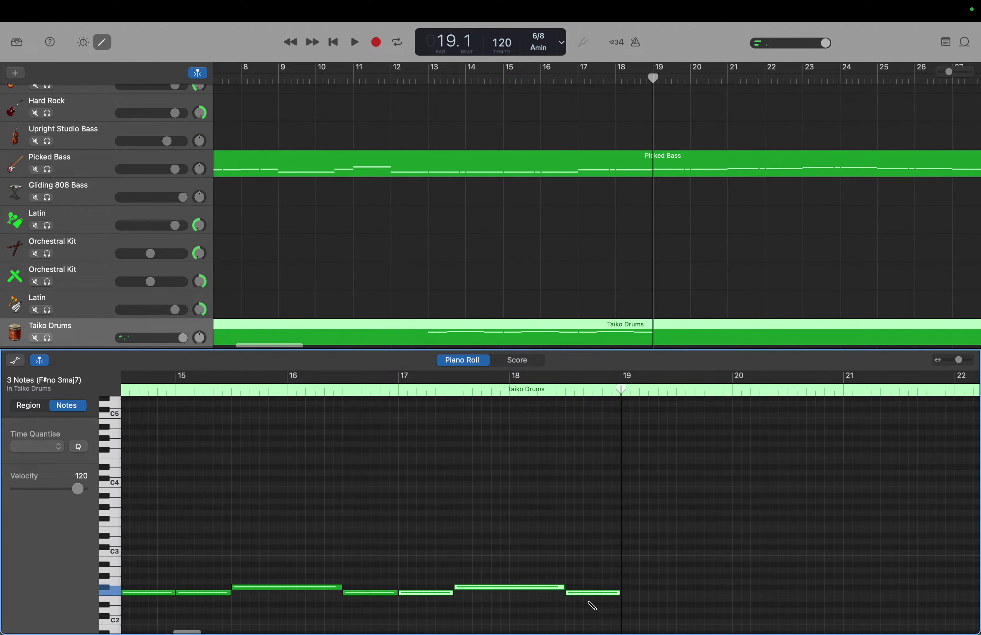
key("super+v")
key("super+v")
key("super+v")
key("super+v")
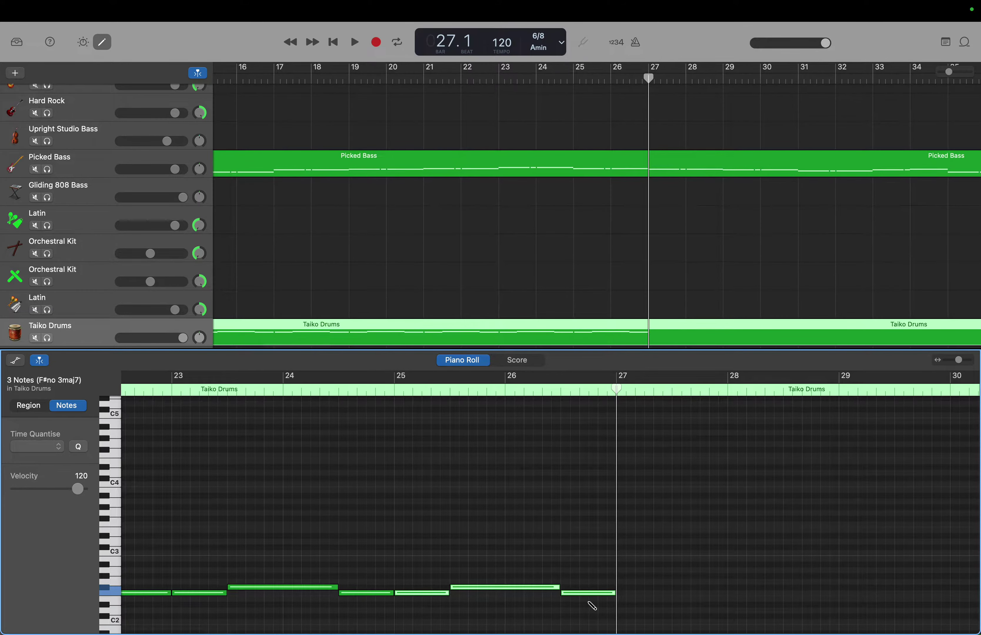
key("super+v")
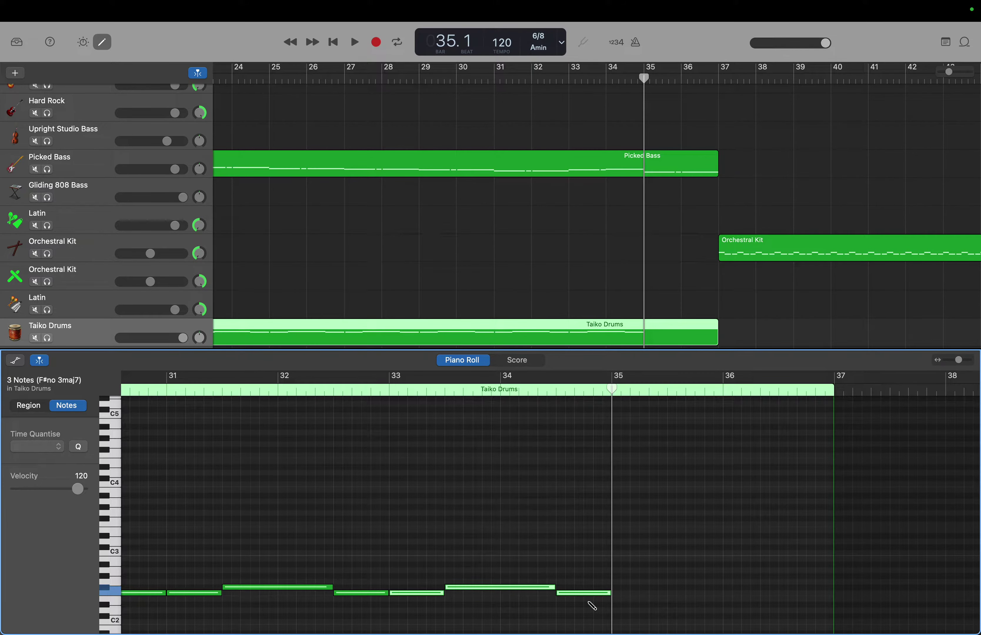
key("super+v")
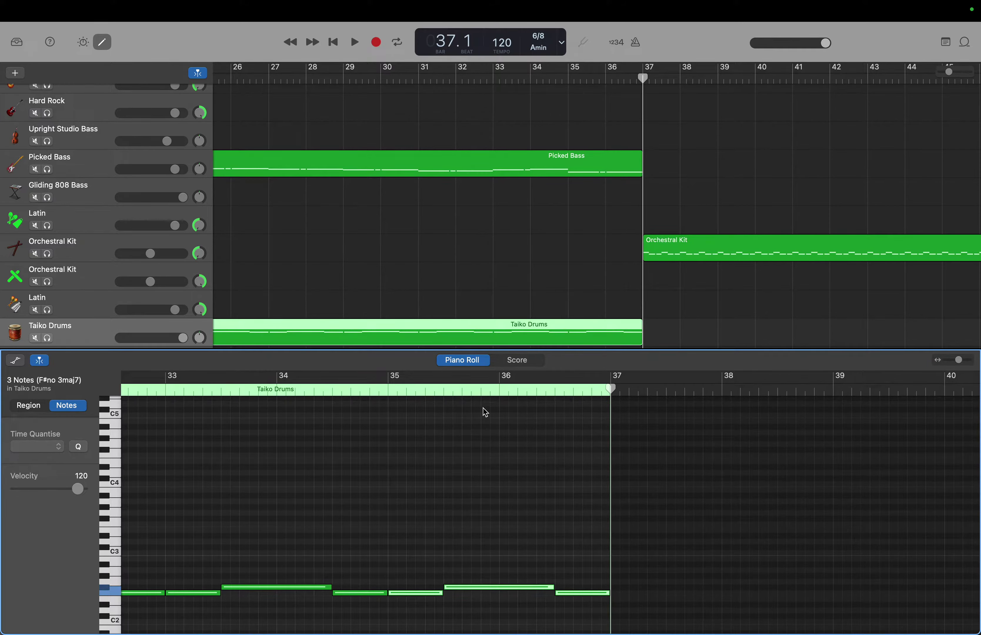
Step: Extend the ends of the Flute Solo and Oboe regions from bar 37 to bar 64
scroll(473, 290, "up", 15)
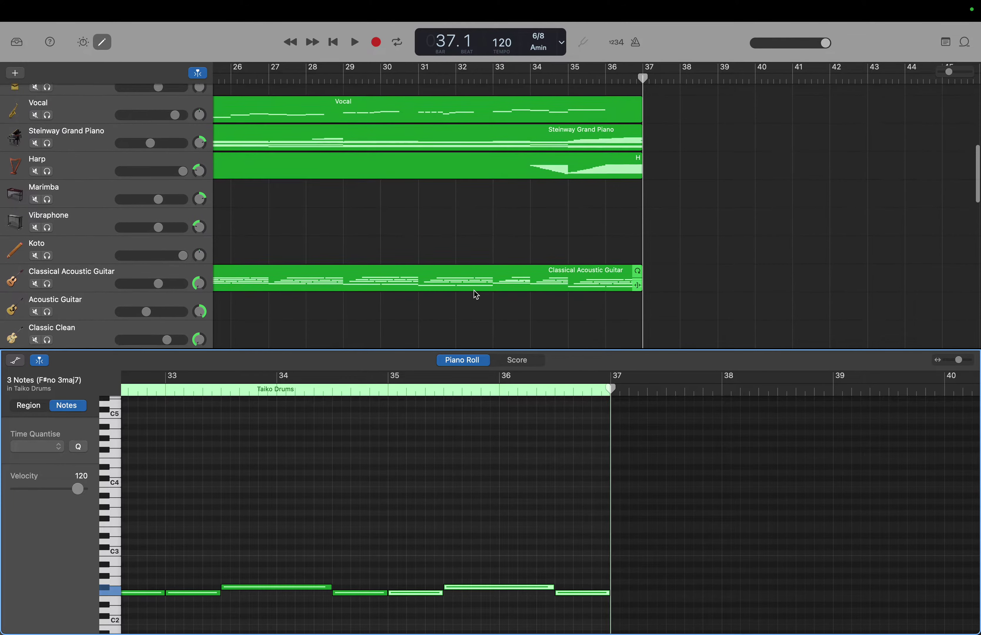
scroll(474, 290, "up", 10)
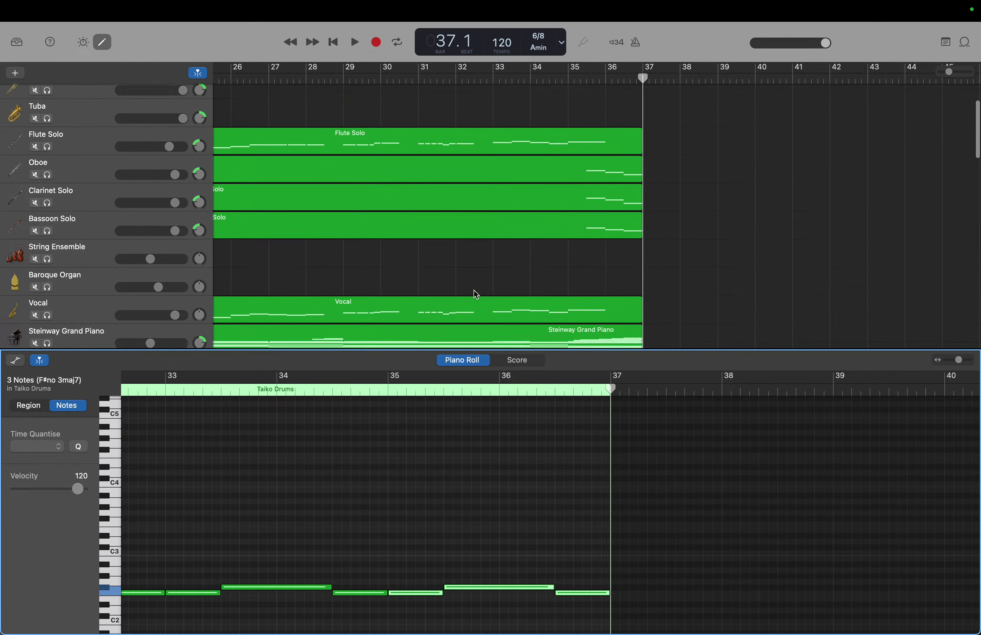
scroll(474, 290, "left", 5)
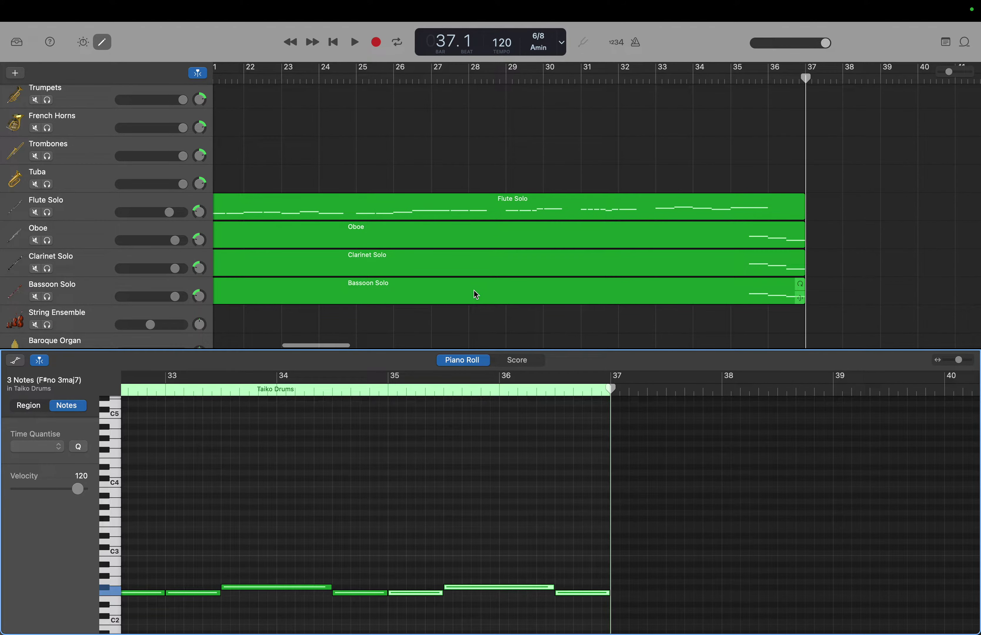
scroll(474, 290, "right", 5)
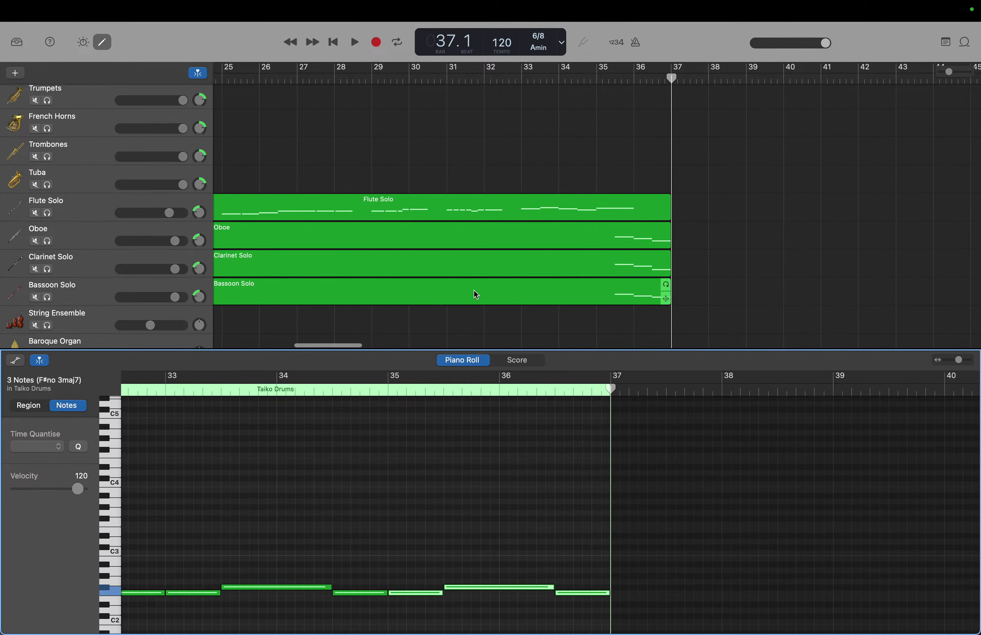
scroll(475, 292, "right", 4)
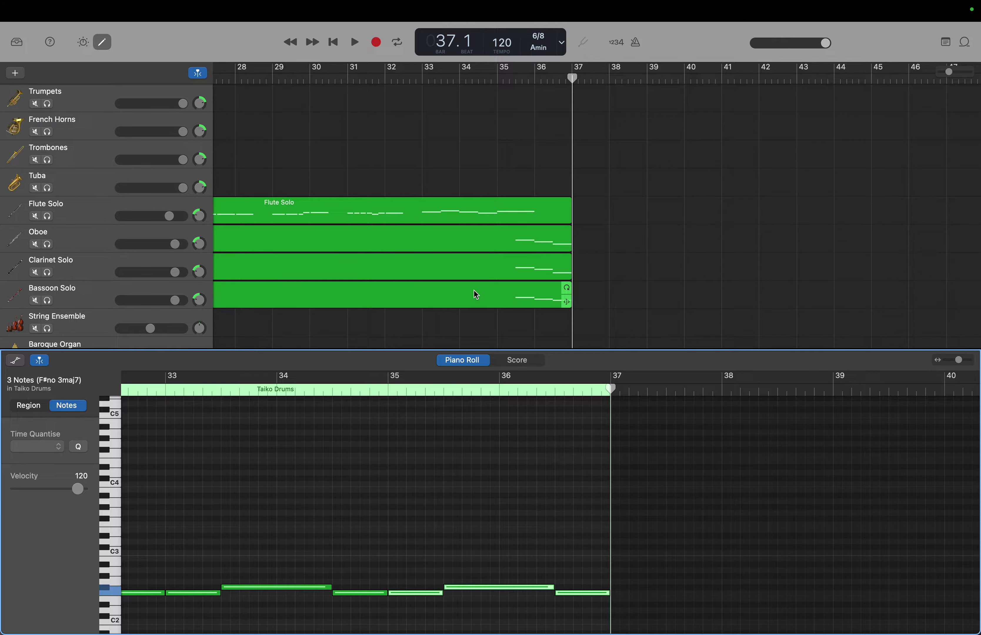
scroll(483, 164, "down", 1)
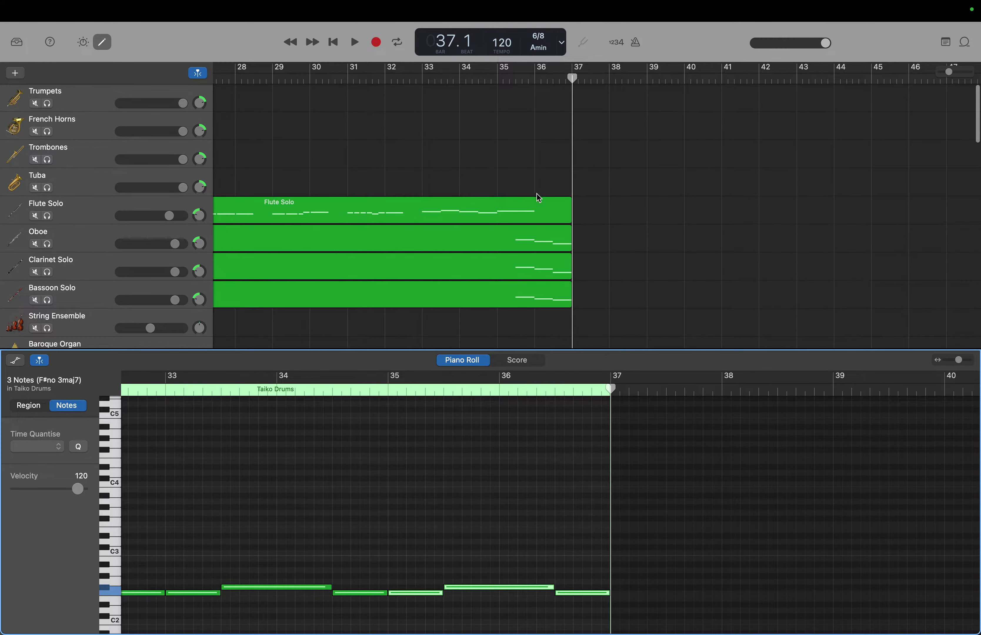
left_click_drag(570, 219, 960, 243)
scroll(385, 213, "left", 15)
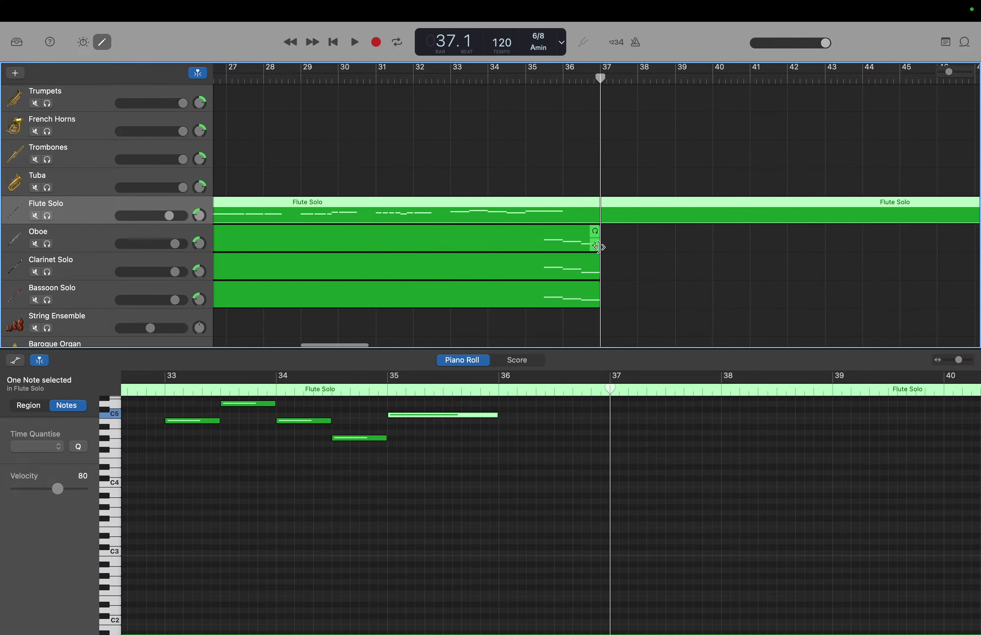
left_click_drag(598, 247, 885, 324)
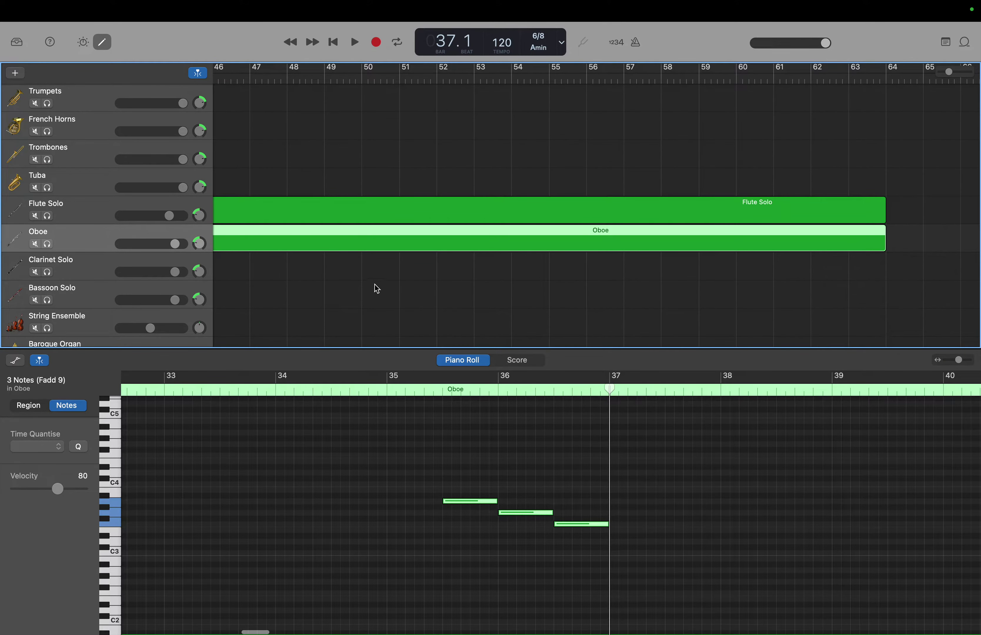
Step: Extend the end of the Clarinet Solo region to bar 64, in line with the Oboe region
scroll(363, 287, "left", 12)
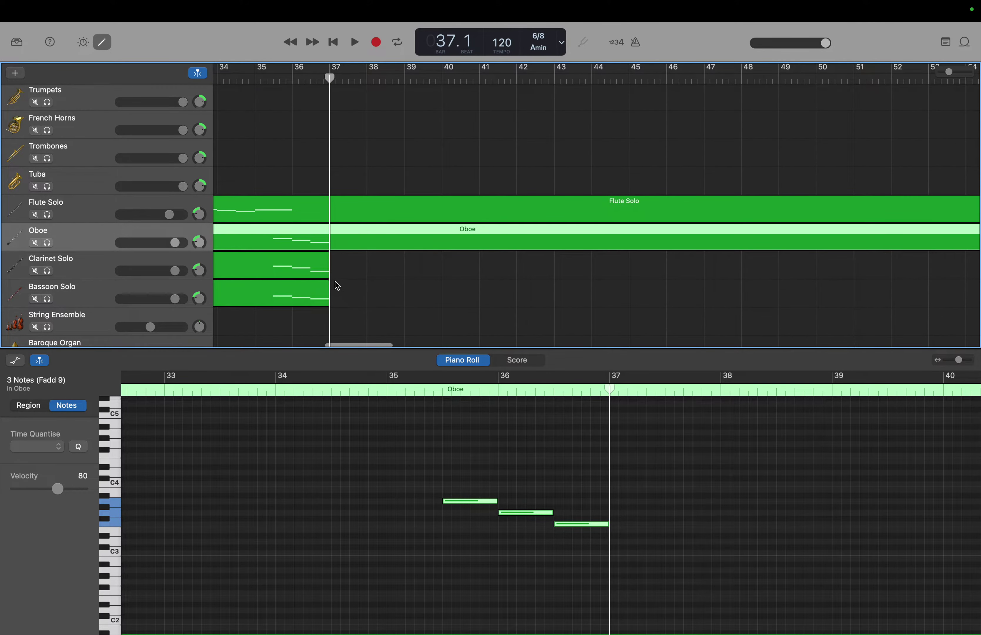
left_click_drag(328, 268, 885, 372)
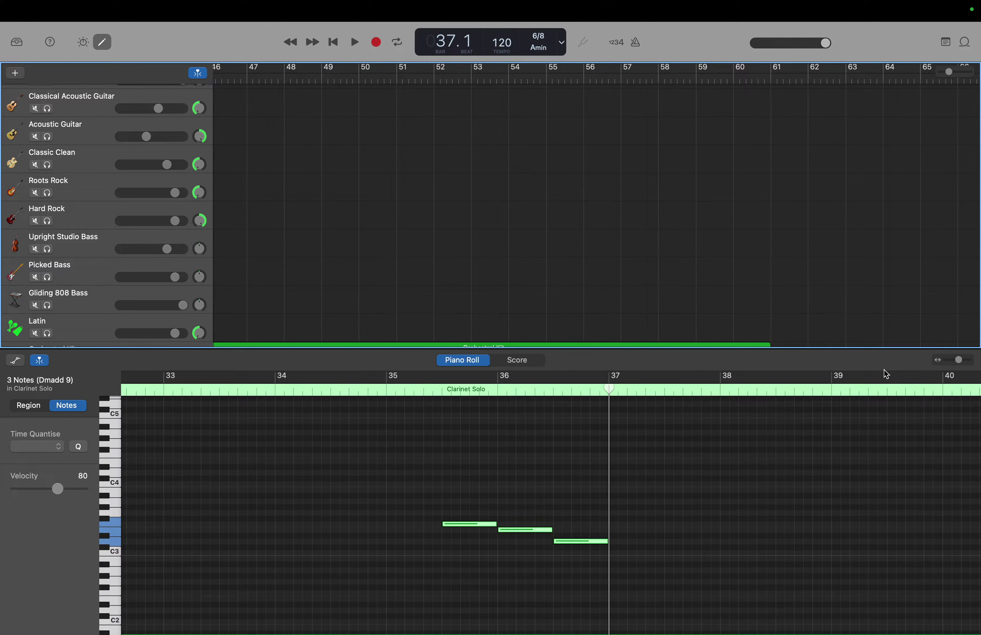
scroll(894, 238, "up", 10)
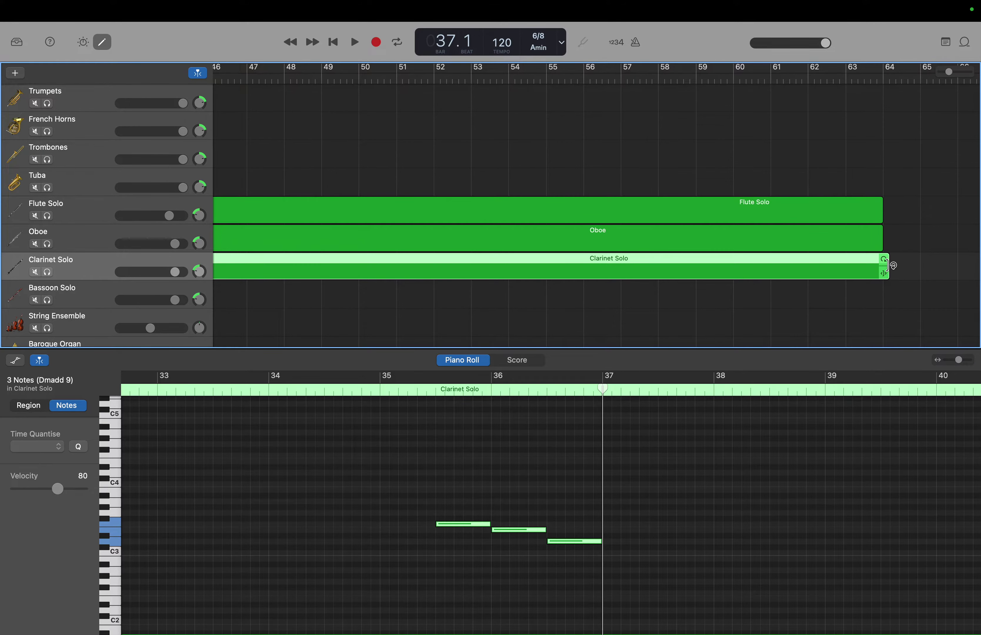
left_click_drag(887, 266, 882, 271)
Step: Extend the end of the Bassoon Solo region from bar 37 to bar 64
scroll(881, 271, "left", 20)
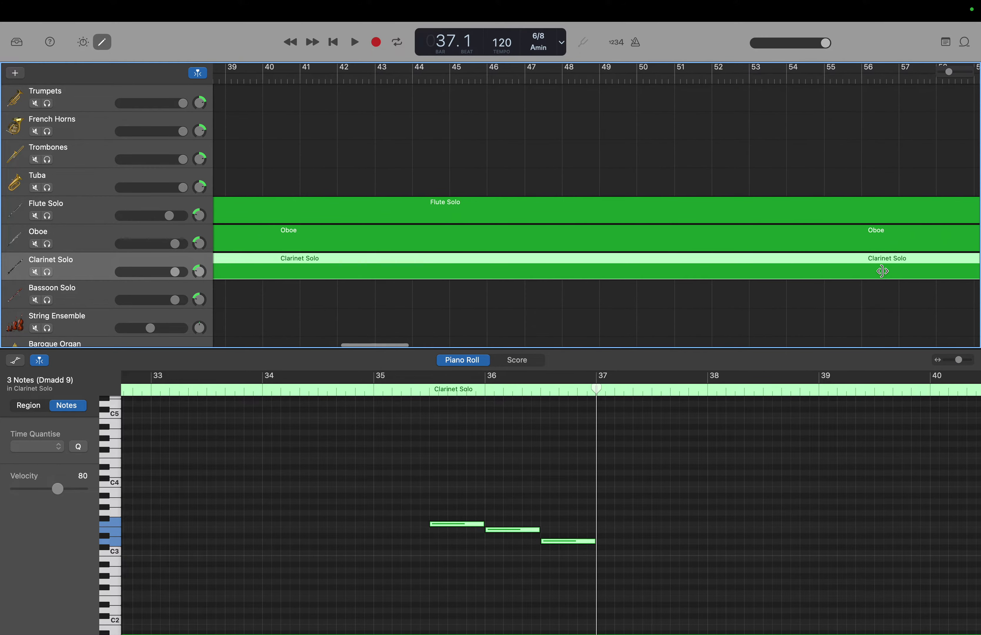
scroll(882, 271, "right", 5)
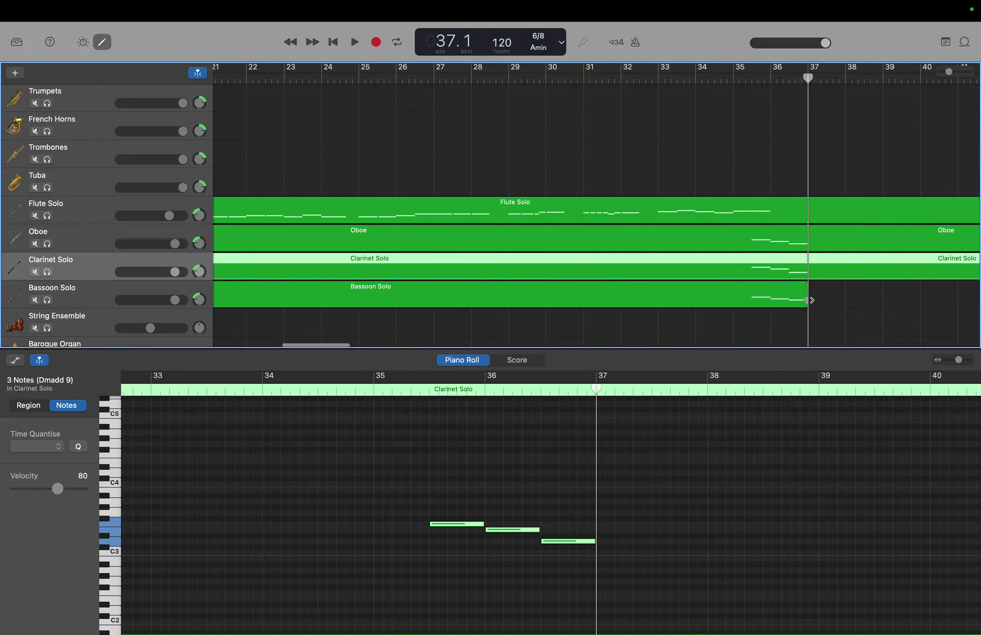
left_click_drag(806, 302, 867, 336)
Step: Extend the ends of the Vocal, Steinway Grand Piano and Harp regions from bar 37 to bar 64
scroll(869, 337, "left", 15)
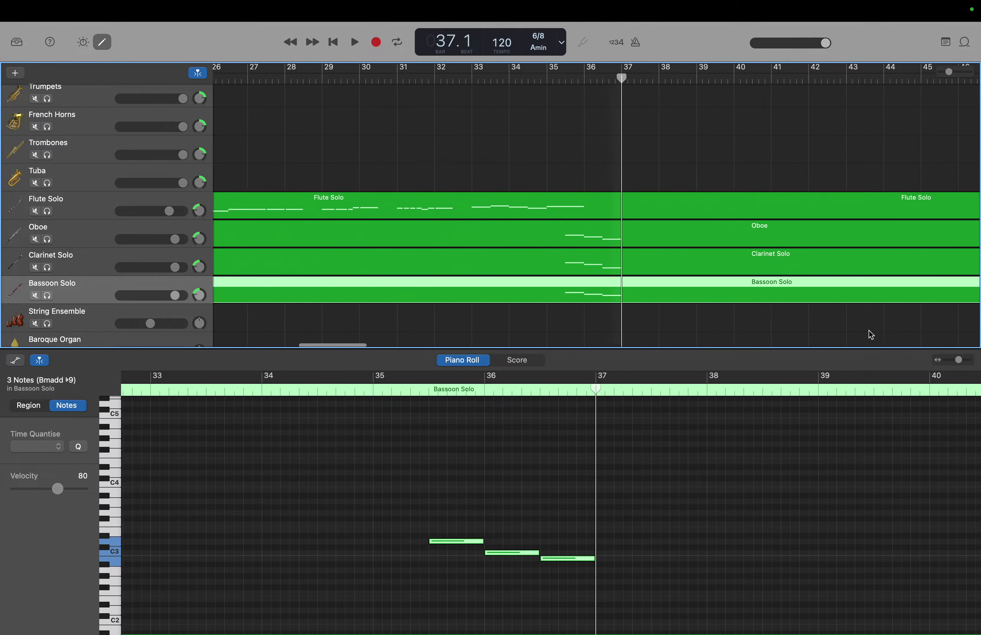
scroll(870, 335, "left", 10)
scroll(870, 334, "down", 5)
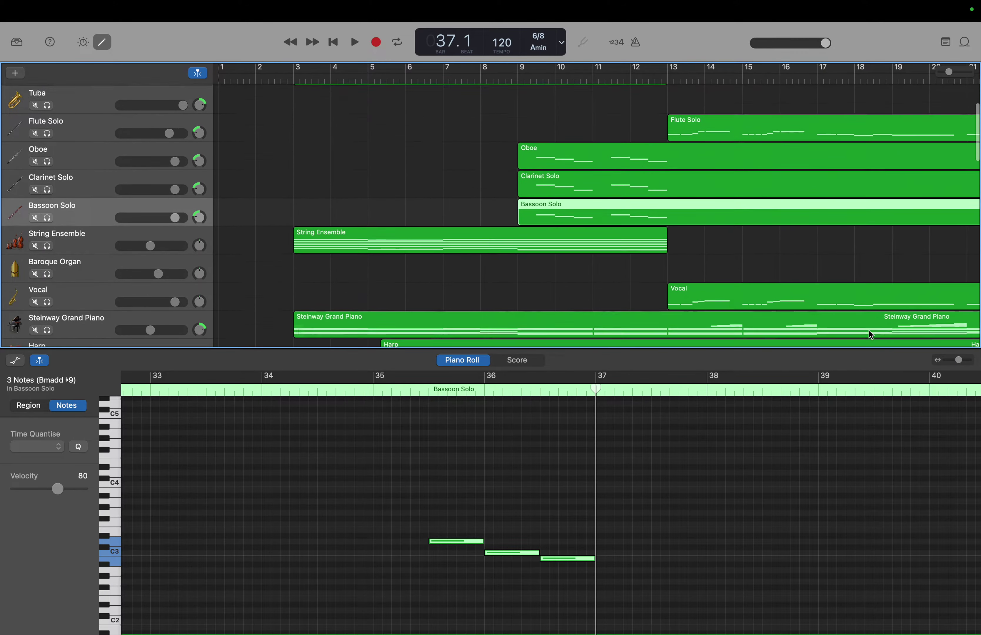
scroll(868, 330, "right", 12)
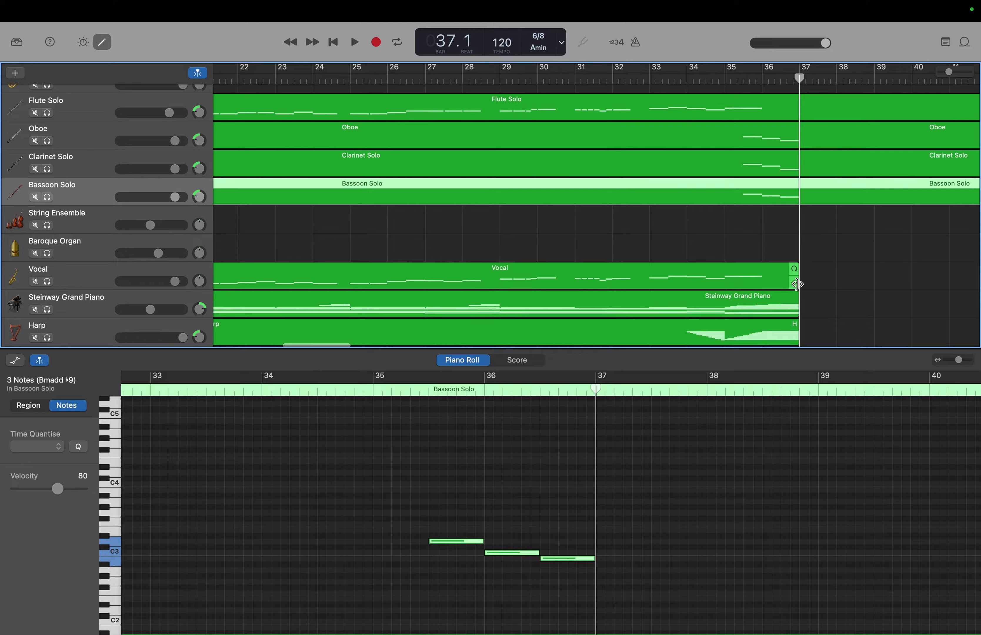
left_click_drag(800, 284, 867, 295)
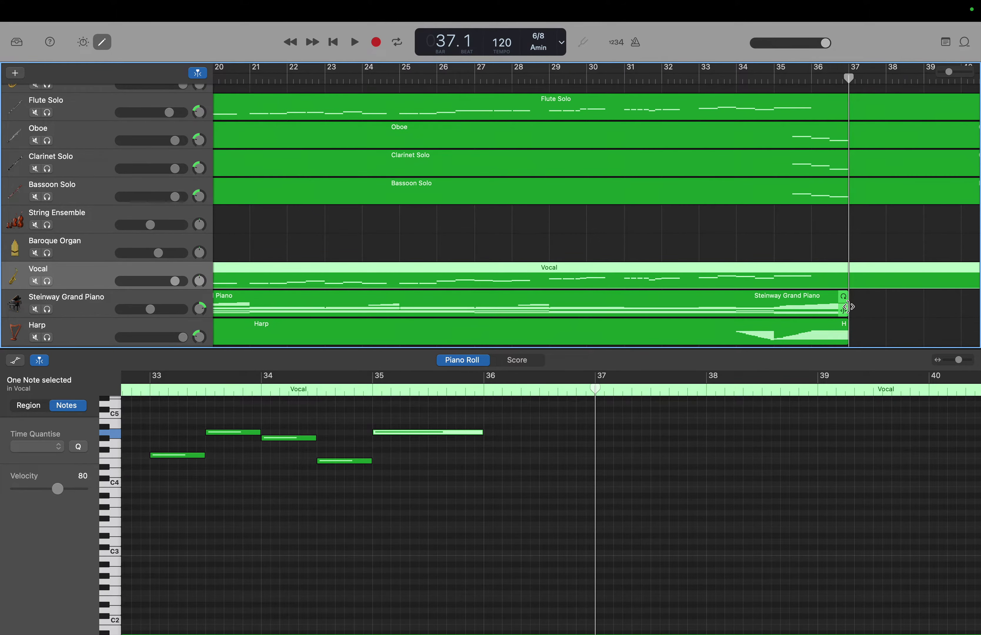
left_click_drag(845, 307, 879, 335)
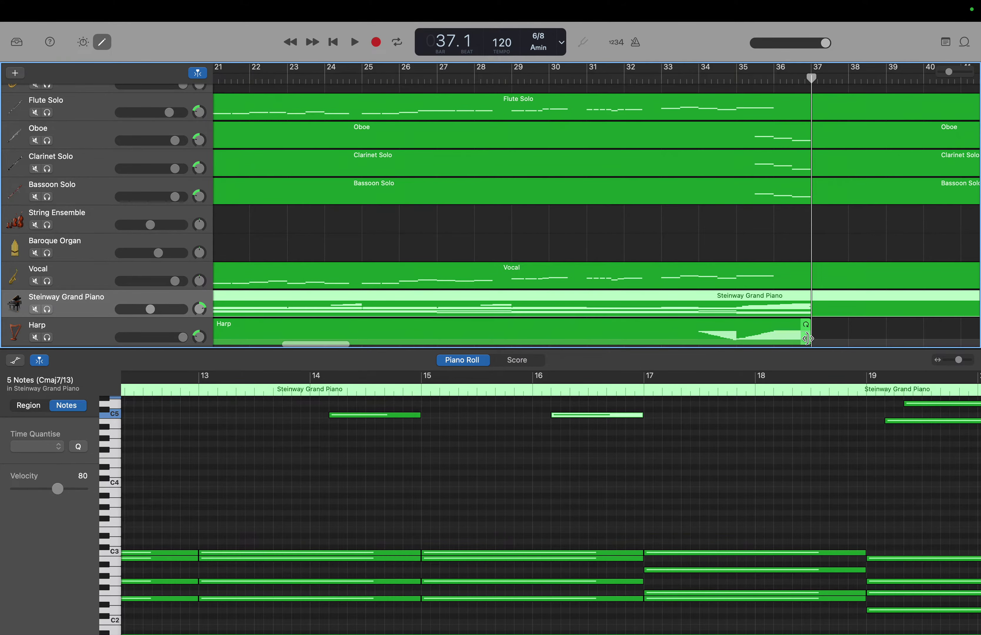
left_click_drag(807, 338, 883, 348)
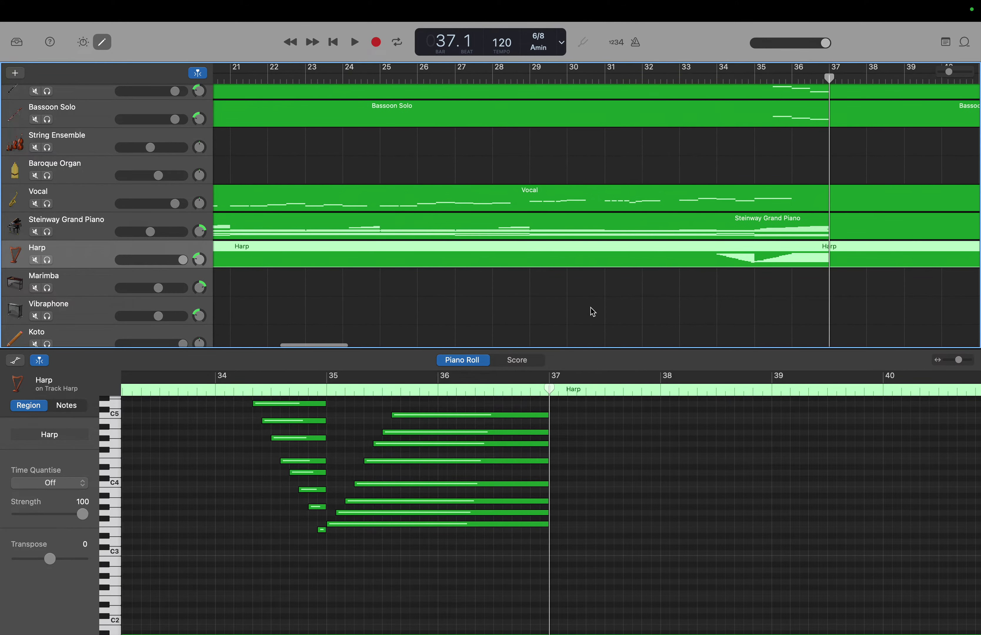
Step: Extend the end of the Classical Acoustic Guitar region to bar 64, undoing any accidental split of its last bar
scroll(592, 313, "down", 5)
scroll(593, 313, "right", 10)
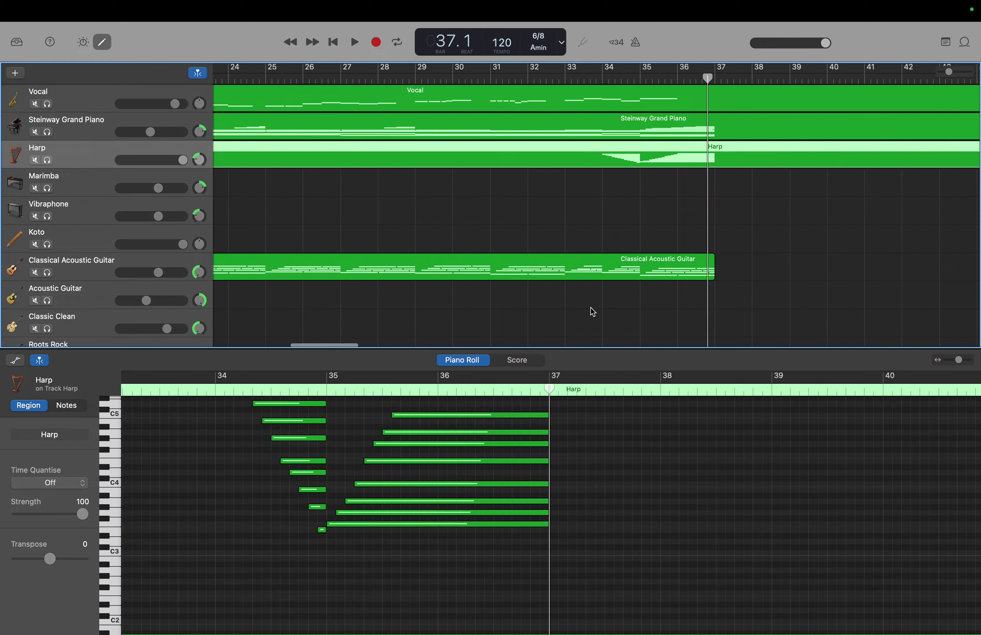
scroll(593, 312, "right", 2)
scroll(592, 312, "down", 1)
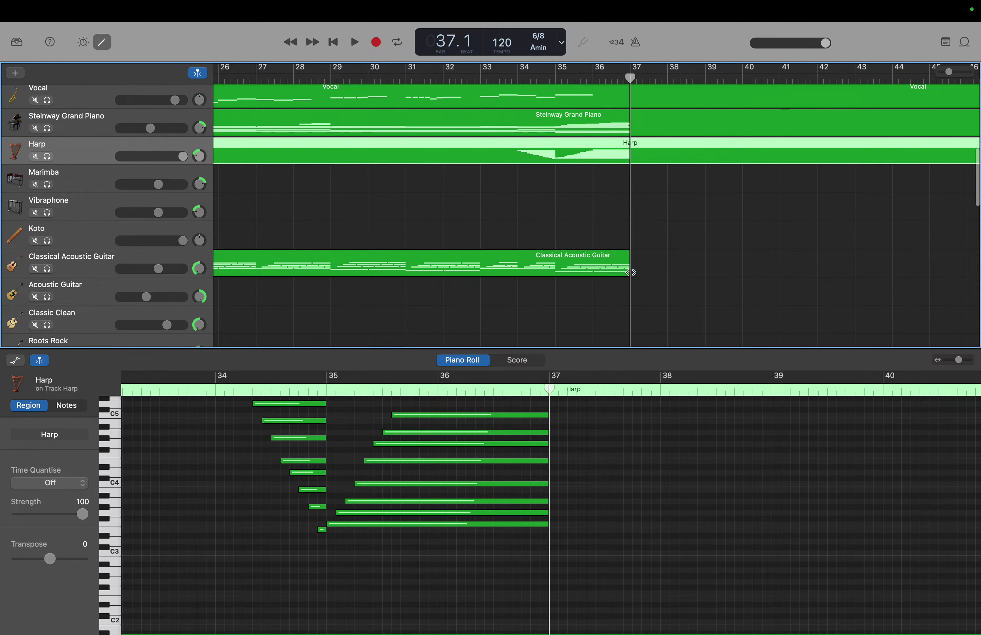
left_click(720, 277)
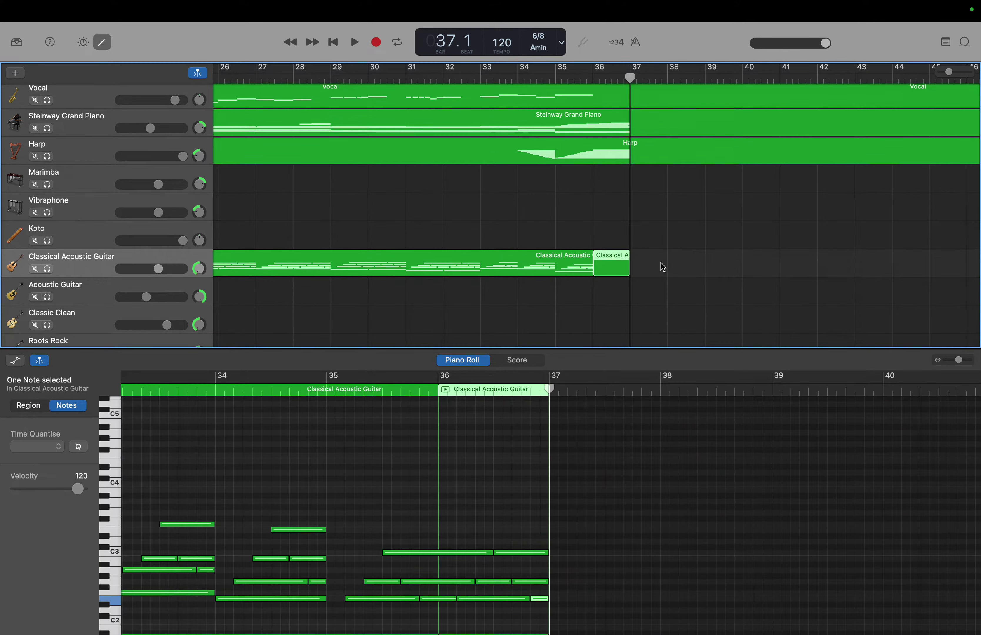
key("super+z")
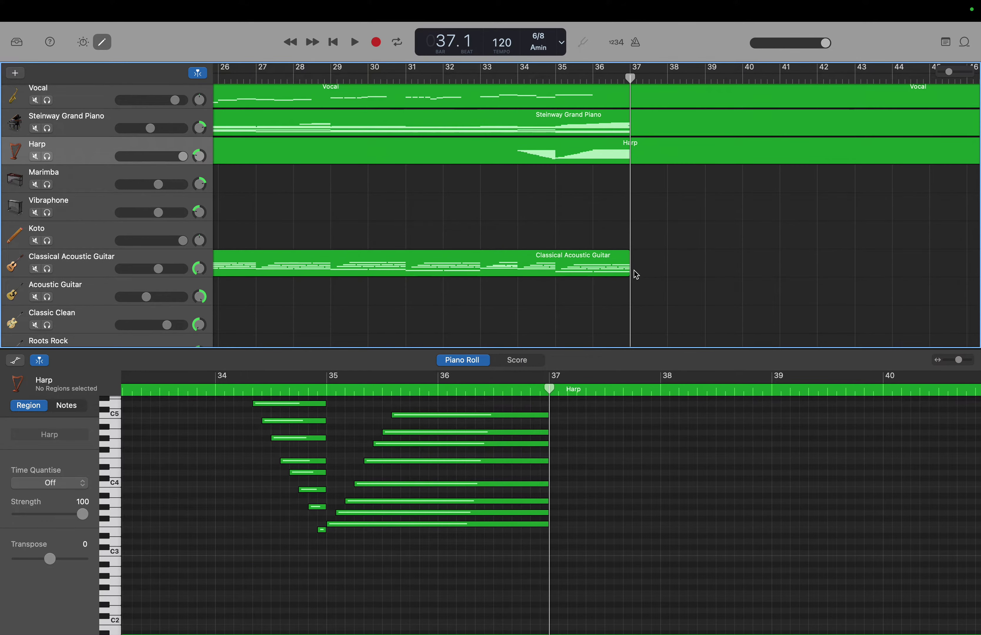
left_click_drag(627, 271, 879, 274)
Step: Extend the end of the Picked Bass region from bar 37 to bar 64
scroll(878, 274, "left", 10)
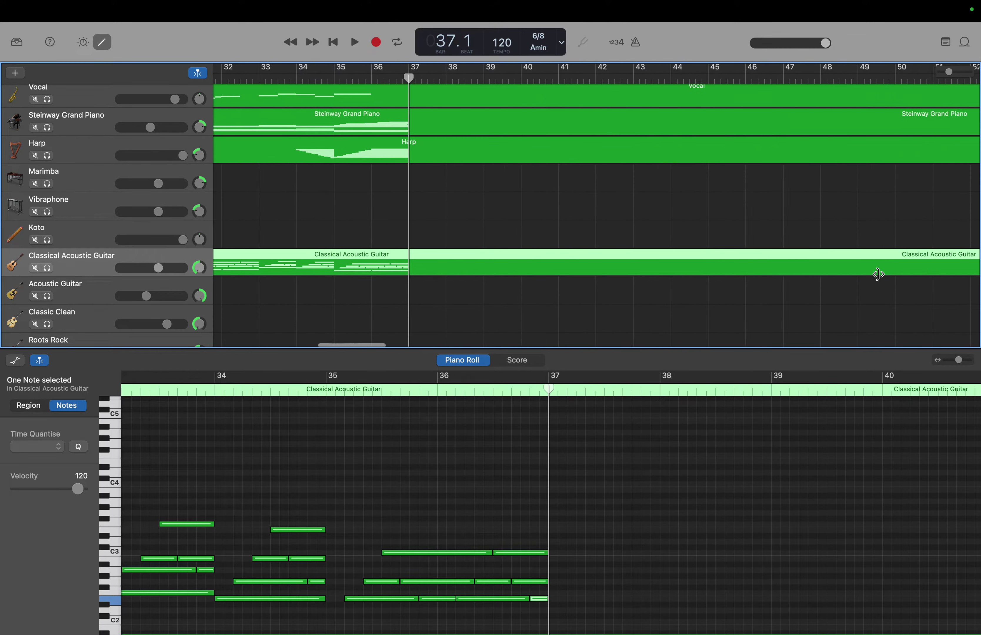
scroll(878, 274, "left", 6)
scroll(876, 276, "down", 8)
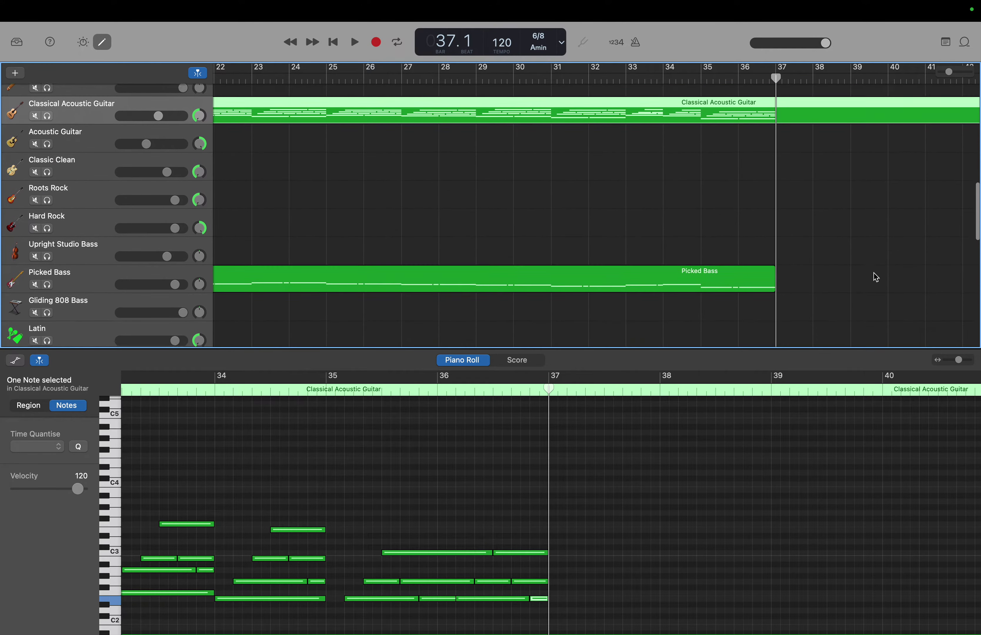
scroll(866, 276, "right", 1)
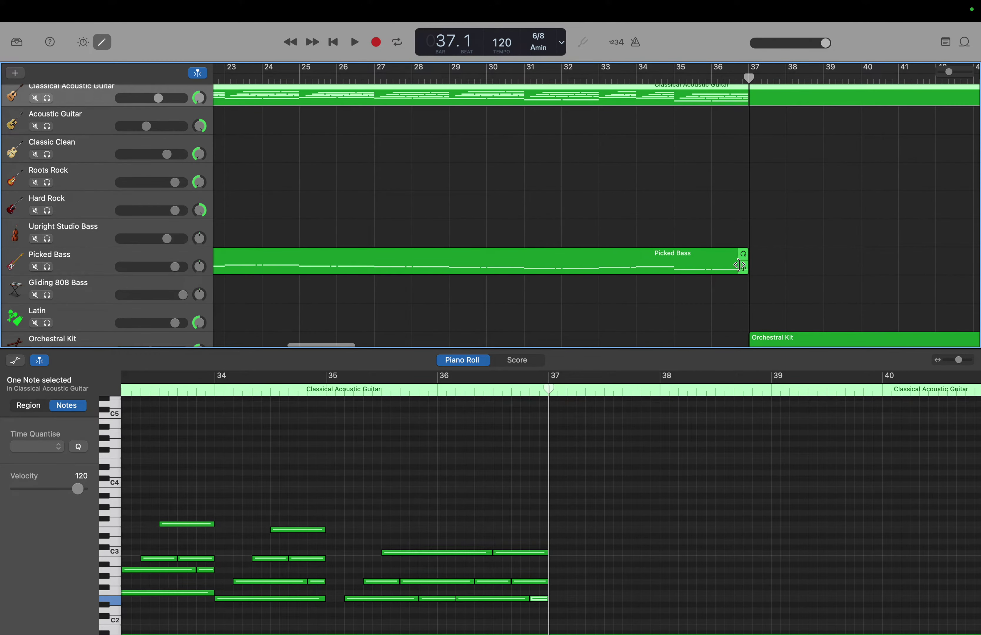
left_click_drag(745, 266, 894, 344)
Step: Extend the end of the Taiko Drums region from bar 37 to bar 63
scroll(895, 341, "left", 15)
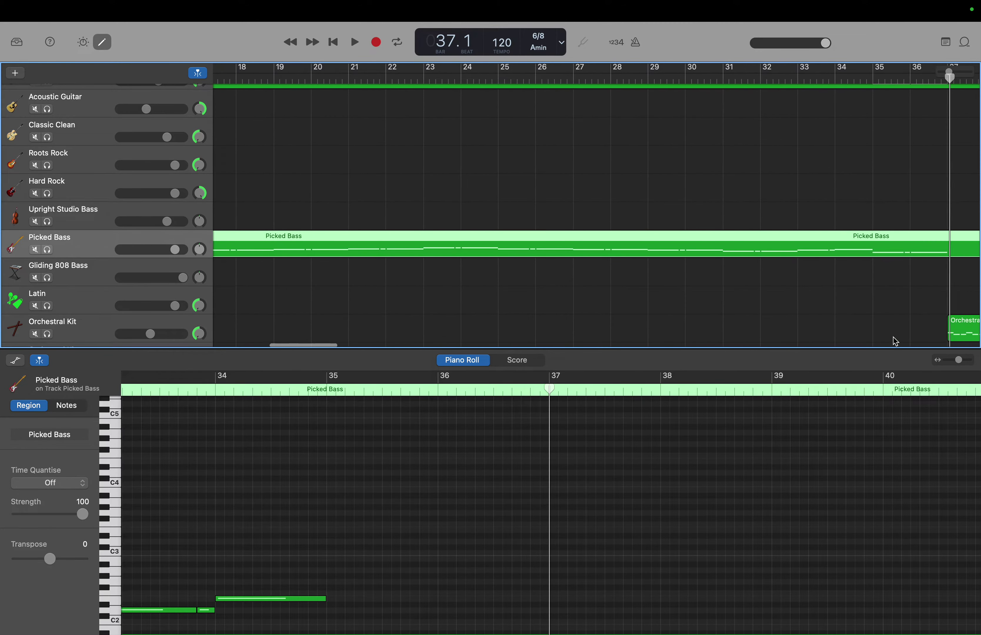
scroll(895, 341, "down", 5)
scroll(894, 342, "down", 1)
scroll(895, 341, "right", 6)
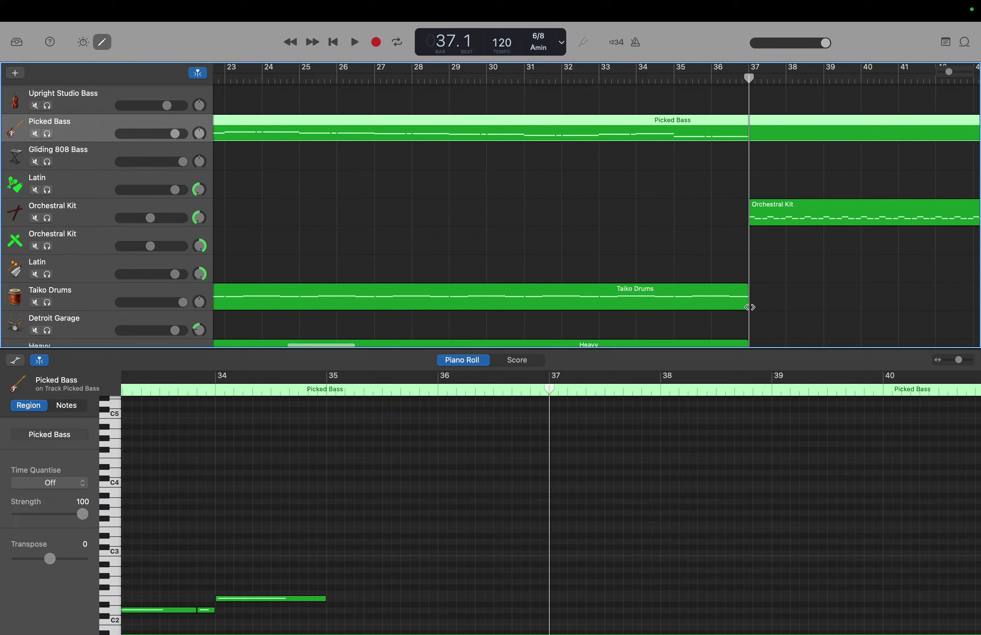
left_click_drag(746, 305, 833, 398)
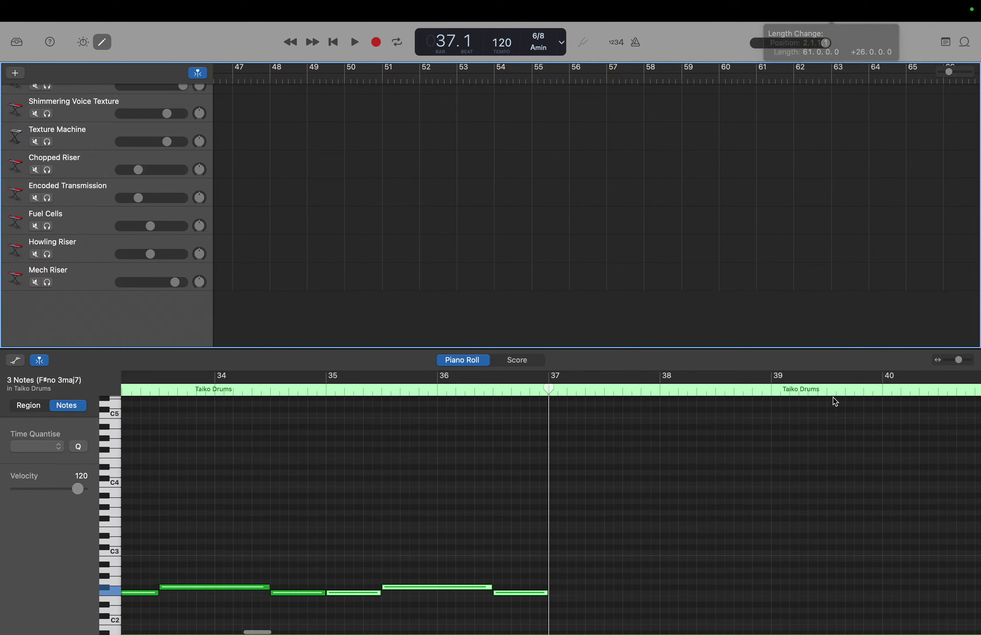
Step: Shorten the Picked Bass and Classical Acoustic Guitar regions by one bar so they end at bar 63
scroll(788, 297, "up", 10)
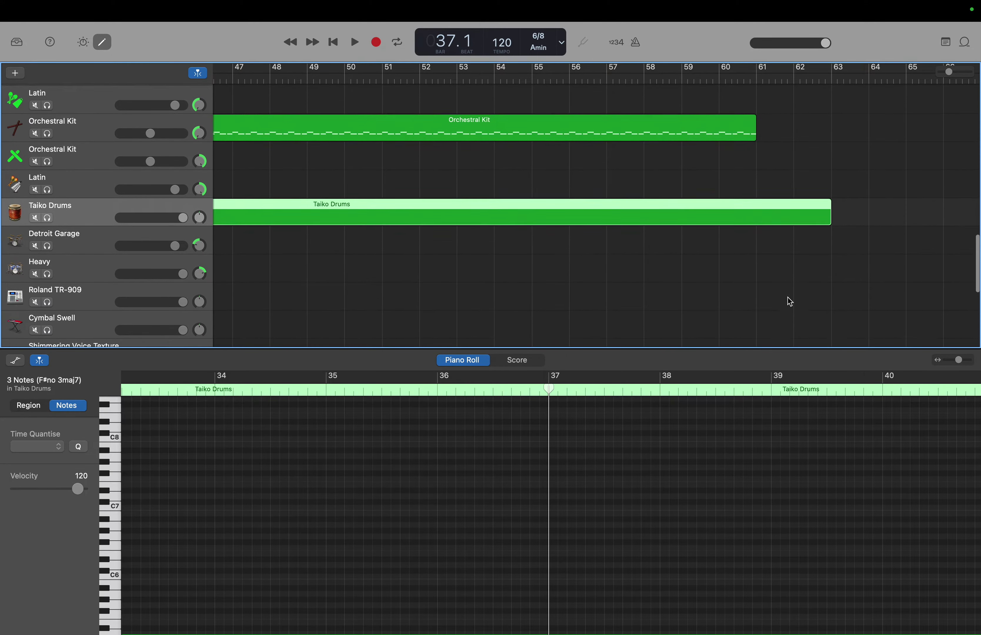
scroll(787, 298, "up", 5)
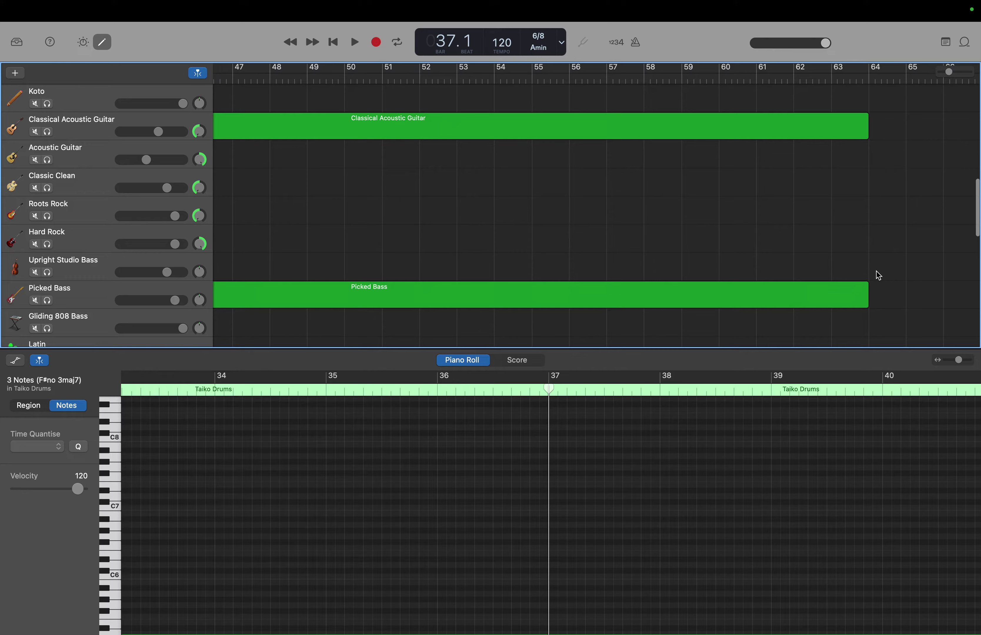
left_click(867, 286)
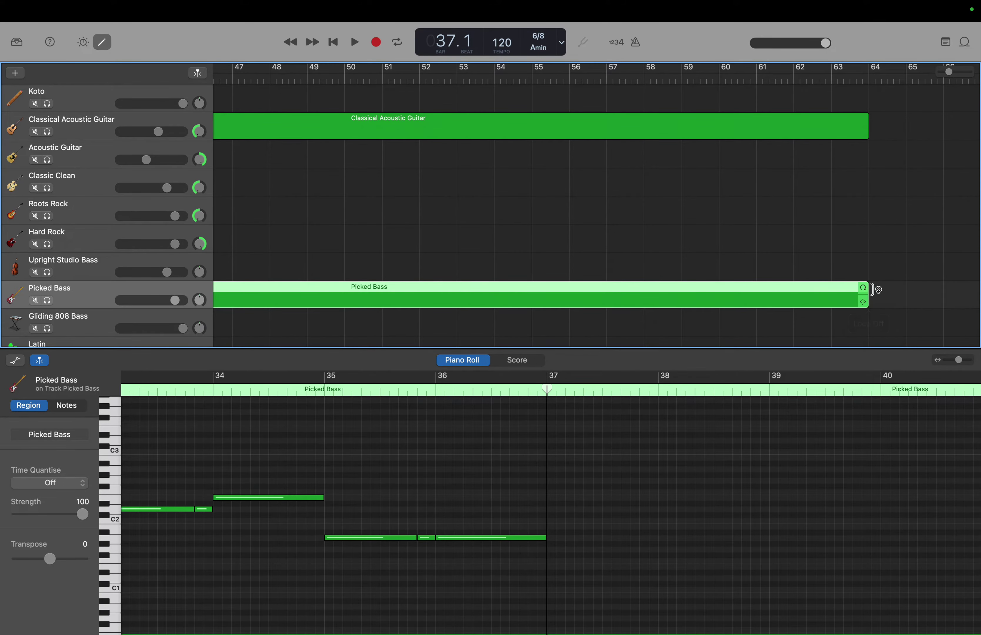
left_click_drag(867, 300, 830, 300)
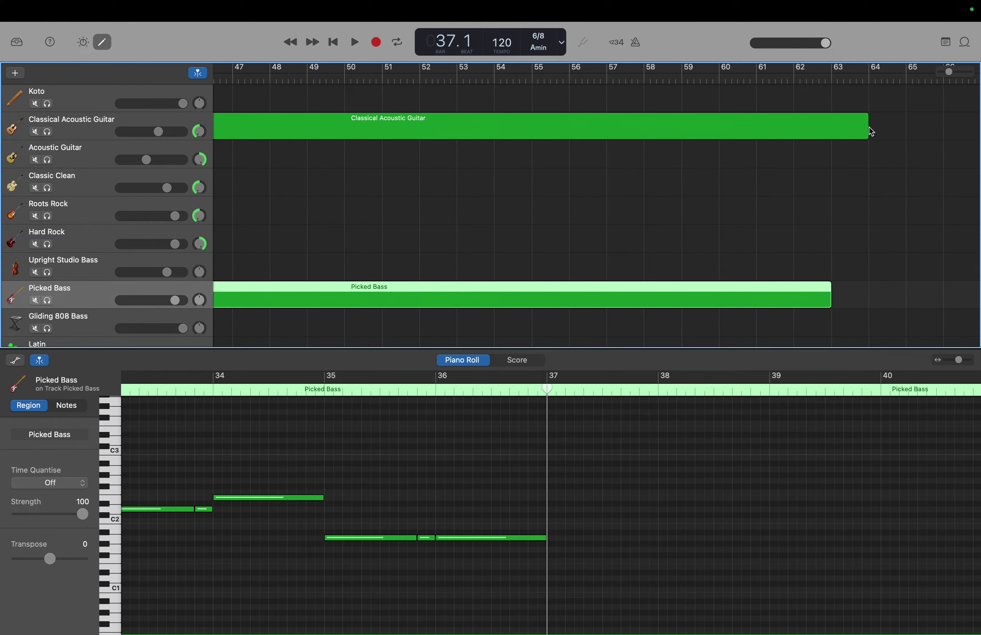
left_click_drag(865, 132, 831, 133)
Step: Shorten the Harp, Steinway Grand Piano, Vocal and all four woodwind solo regions so they end at bar 63
scroll(837, 165, "up", 9)
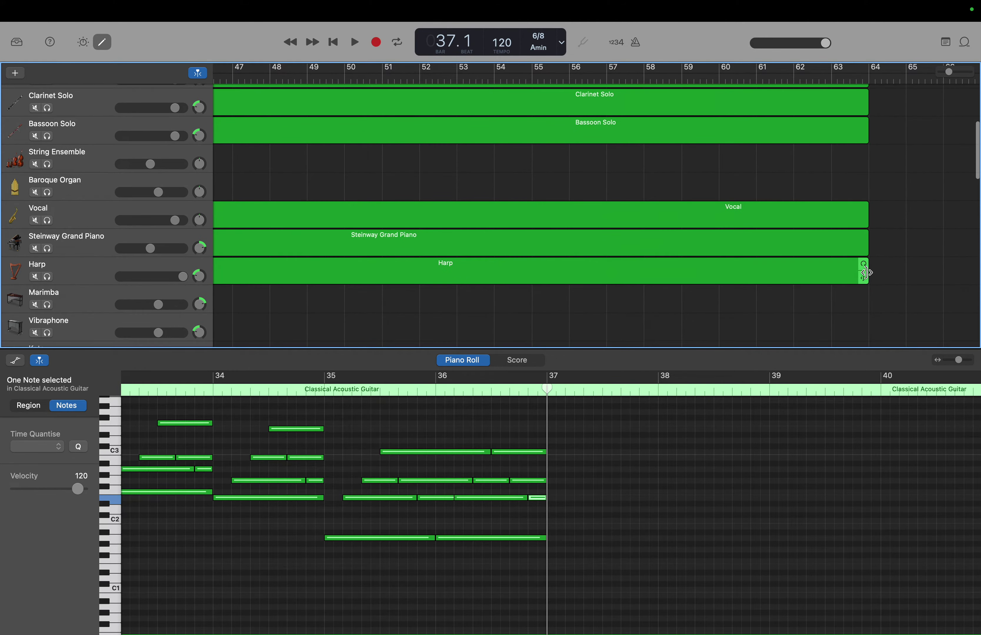
left_click_drag(865, 272, 831, 250)
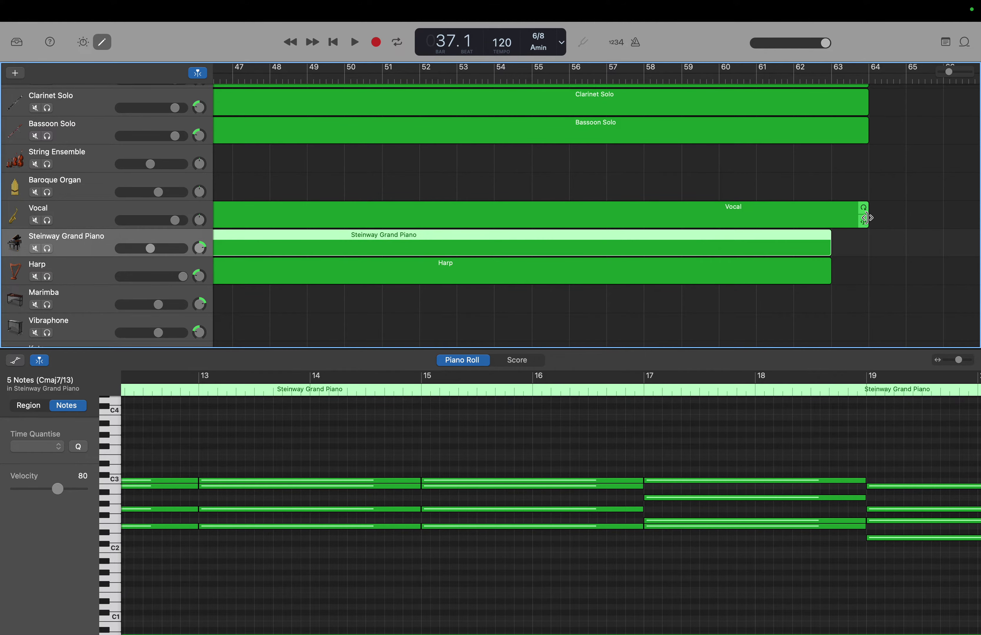
left_click_drag(865, 218, 830, 159)
scroll(888, 123, "up", 5)
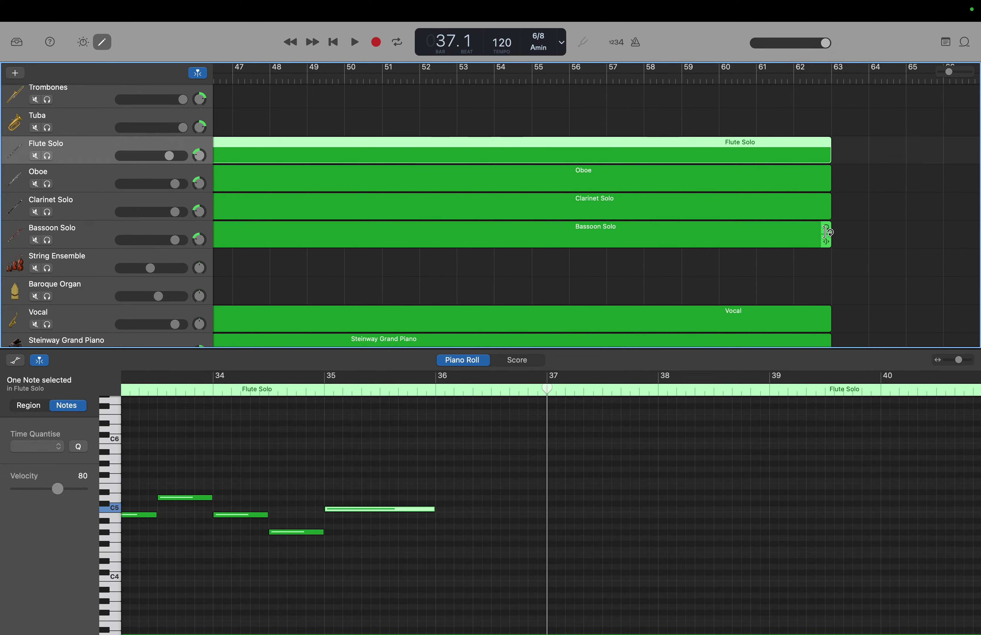
Step: Extend the end of the first Orchestral Kit region from bar 61 to bar 63
scroll(826, 232, "down", 15)
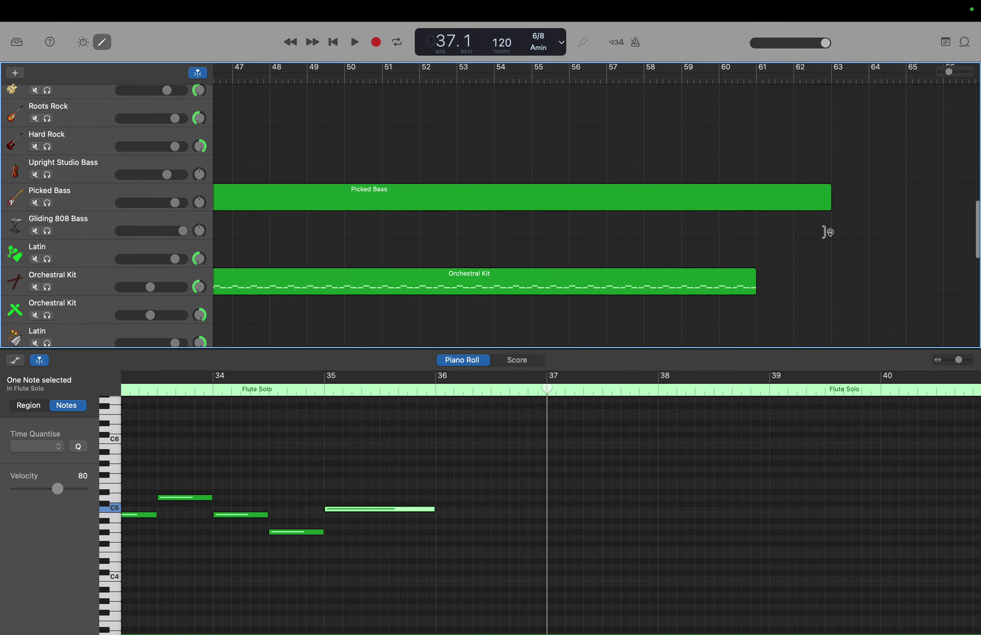
scroll(826, 232, "down", 1)
left_click_drag(752, 276, 827, 273)
Step: Copy the Orchestral Kit notes of bars 59 and 60 and paste them at bar 61
scroll(852, 487, "right", 15)
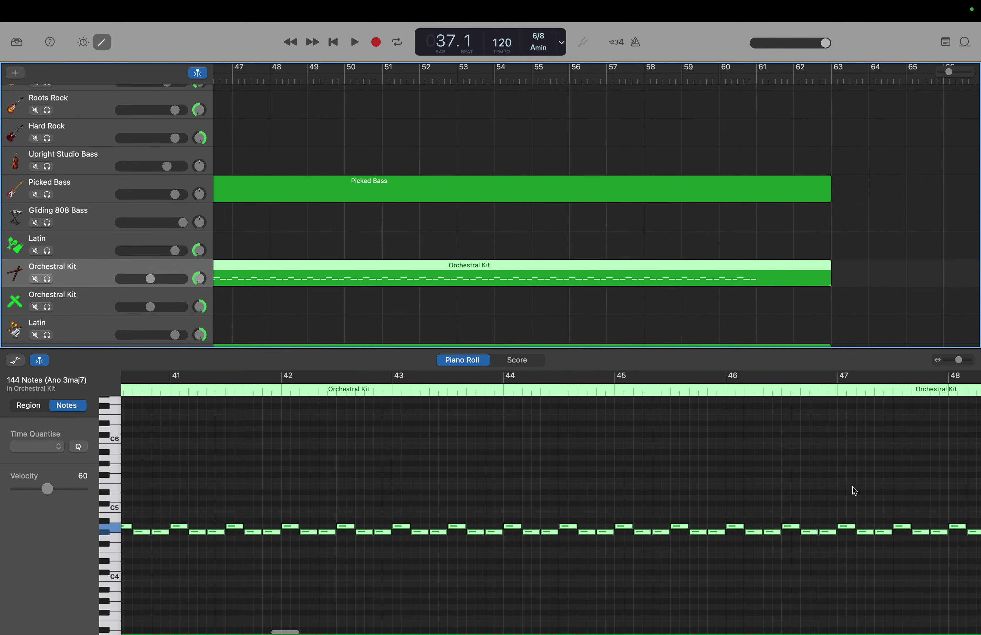
scroll(851, 487, "right", 10)
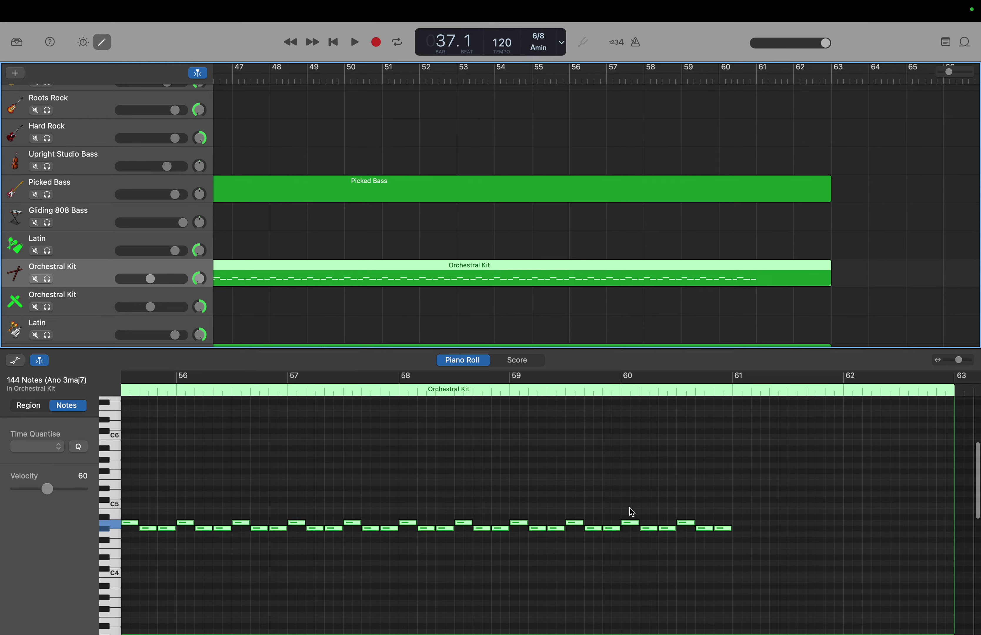
left_click(631, 523)
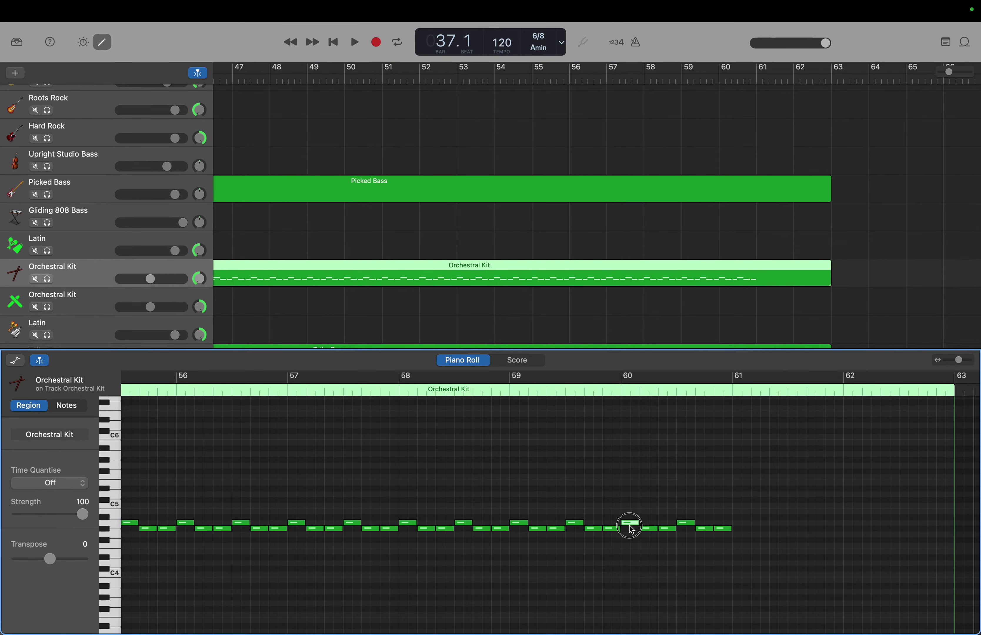
left_click(521, 505)
left_click_drag(526, 536, 725, 545)
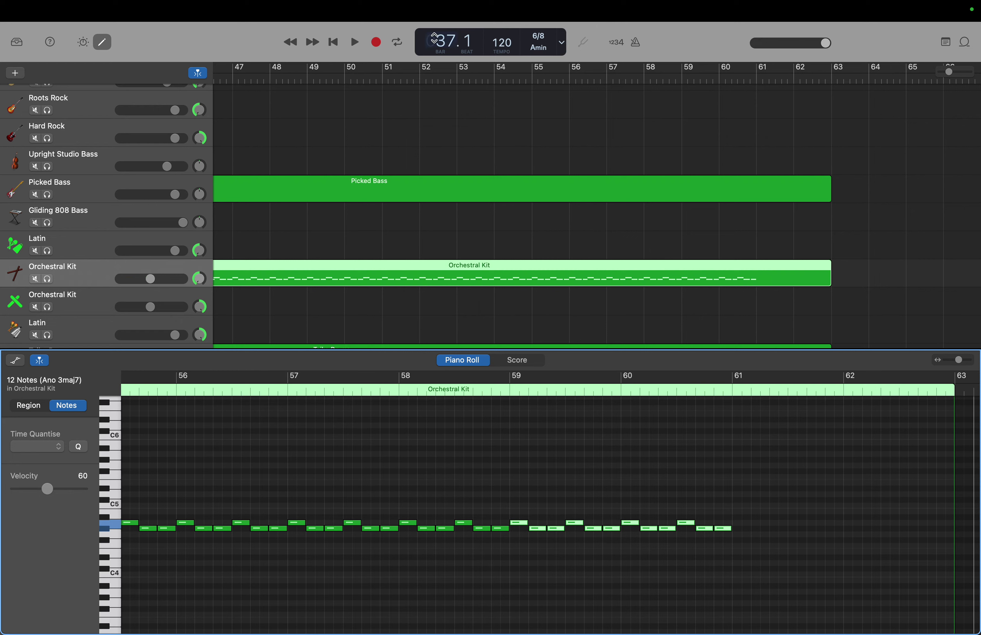
double_click(434, 38)
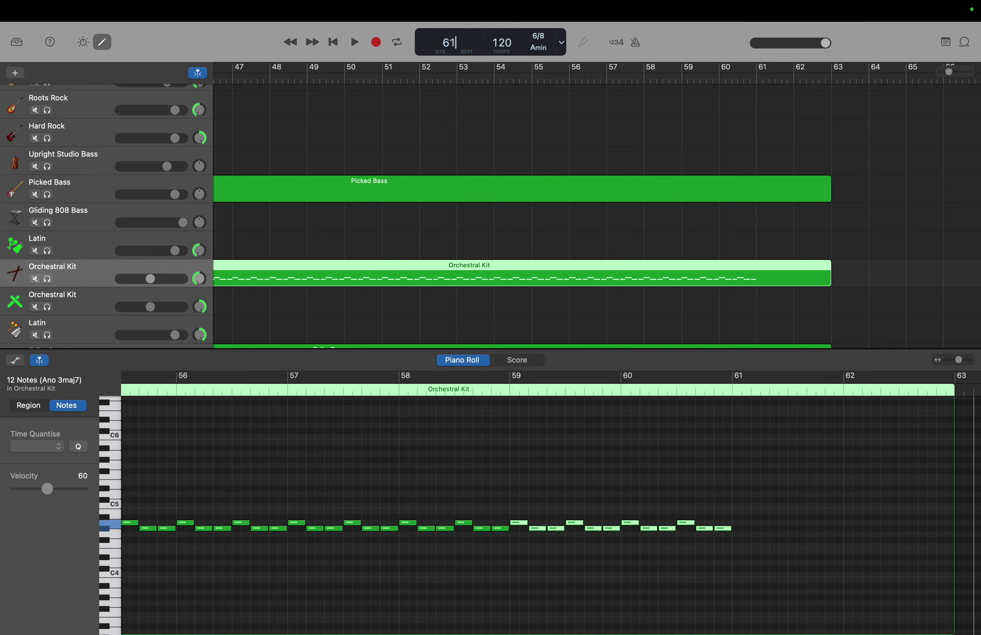
key("Return")
key("super+v")
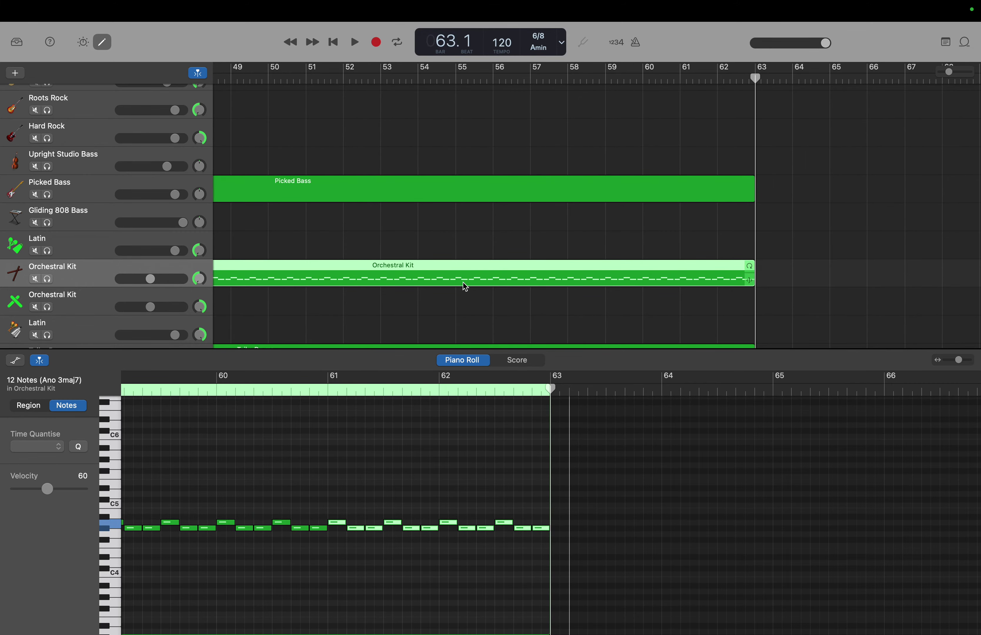
Step: Extend the end of the Heavy drum kit region from bar 37 to bar 63 and deselect it
scroll(465, 288, "down", 5)
scroll(429, 243, "left", 10)
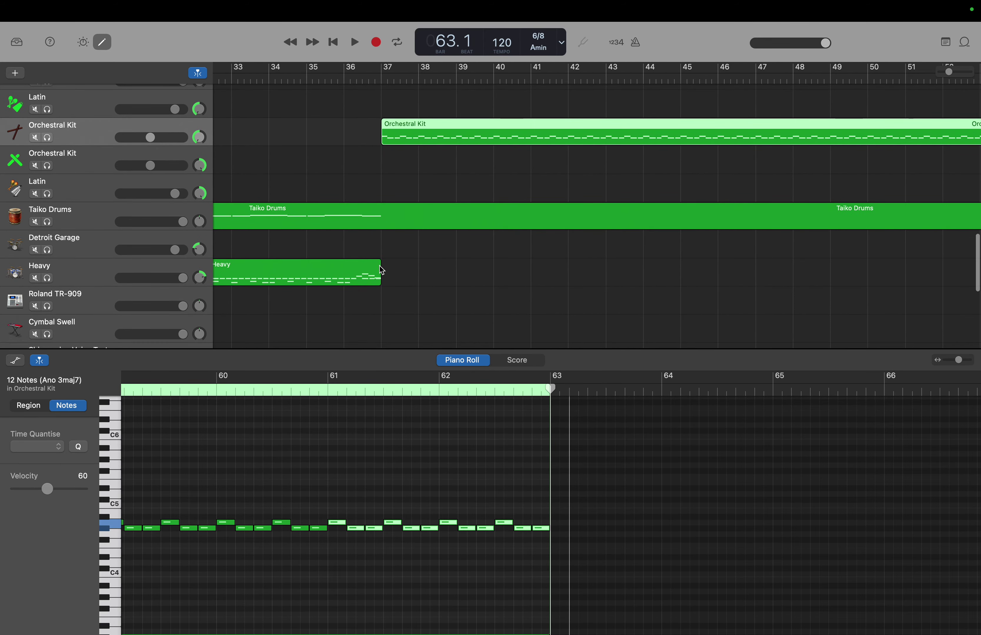
scroll(379, 268, "down", 2)
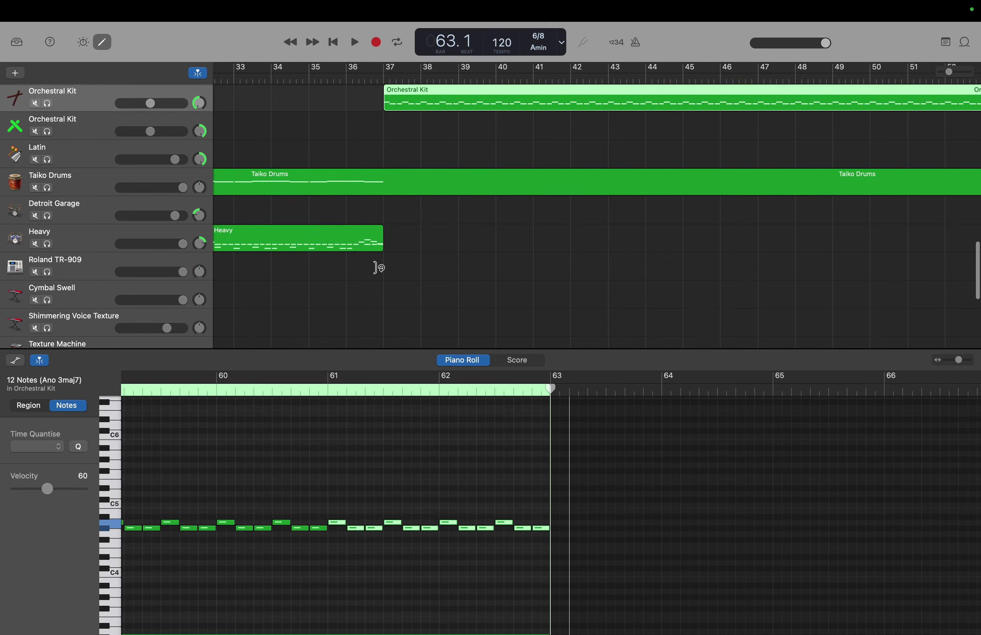
left_click_drag(380, 247, 869, 276)
left_click(834, 274)
Step: Review the regions across all tracks, checking their common end and the empty section after bar 37
scroll(834, 274, "up", 10)
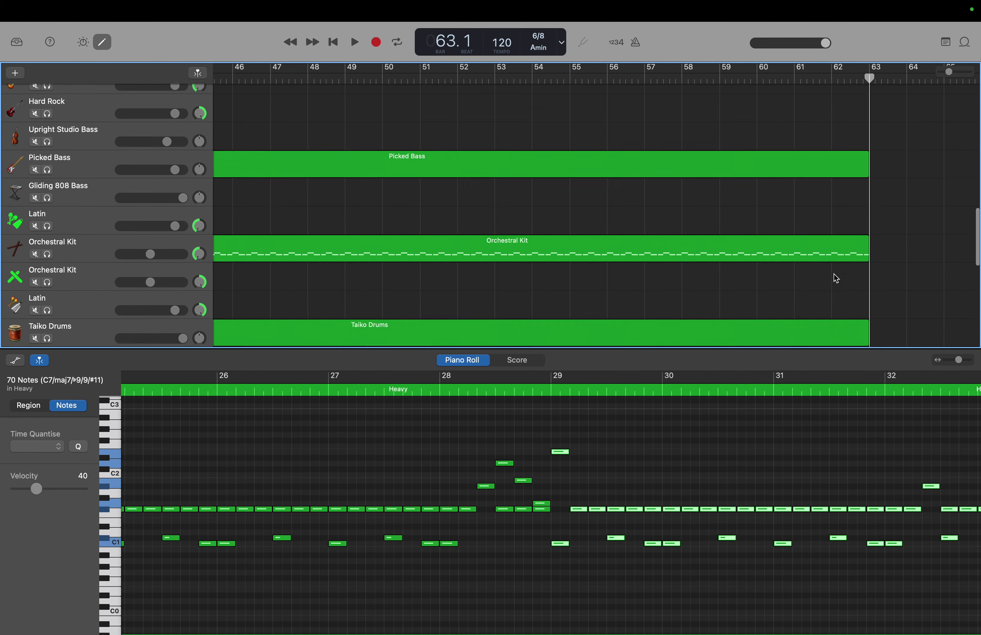
scroll(834, 275, "up", 10)
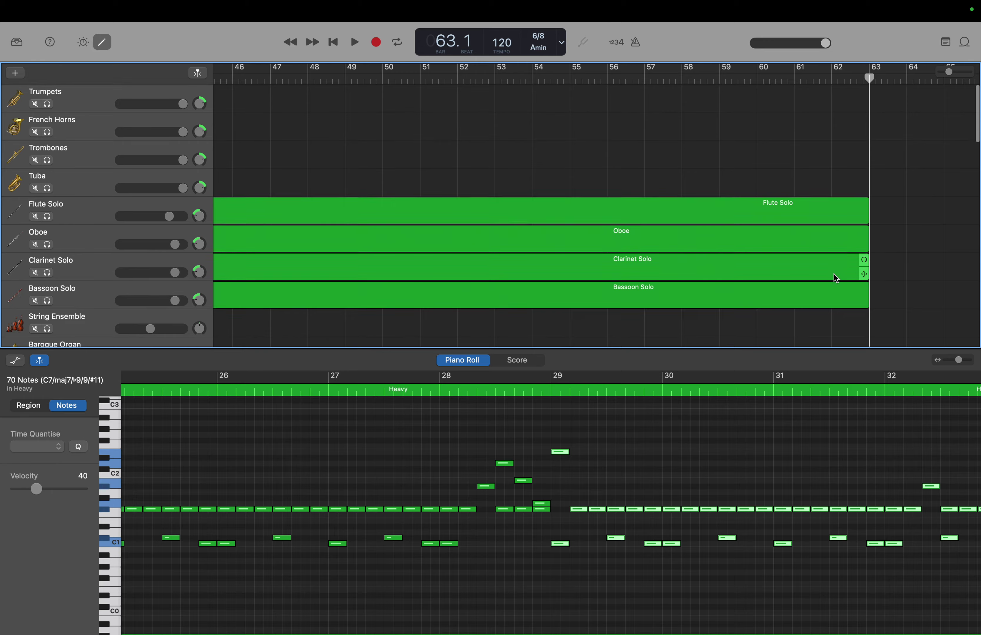
scroll(833, 275, "down", 5)
scroll(833, 274, "down", 5)
scroll(834, 275, "left", 10)
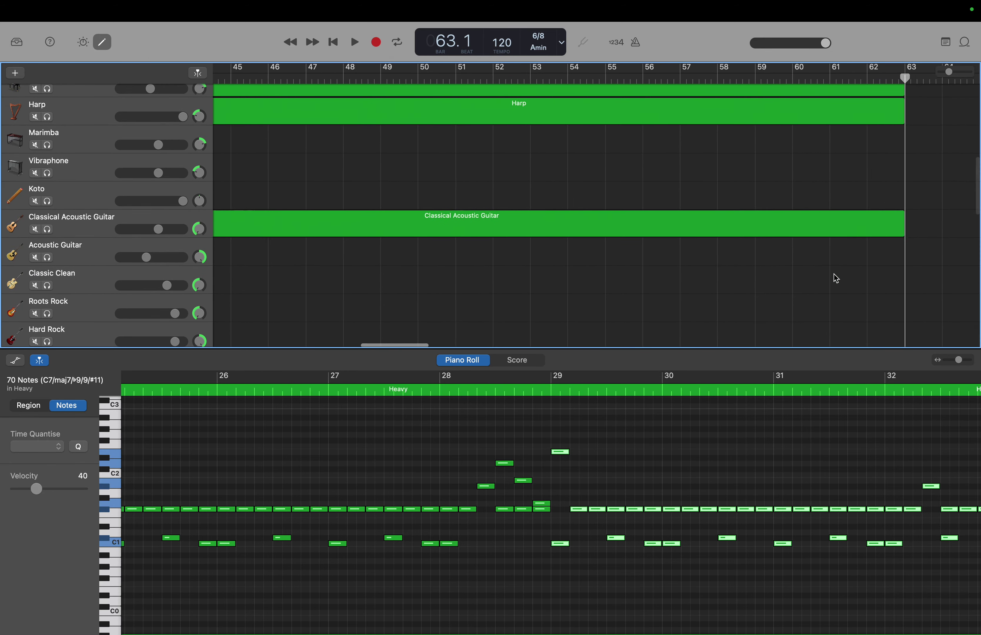
scroll(834, 274, "left", 5)
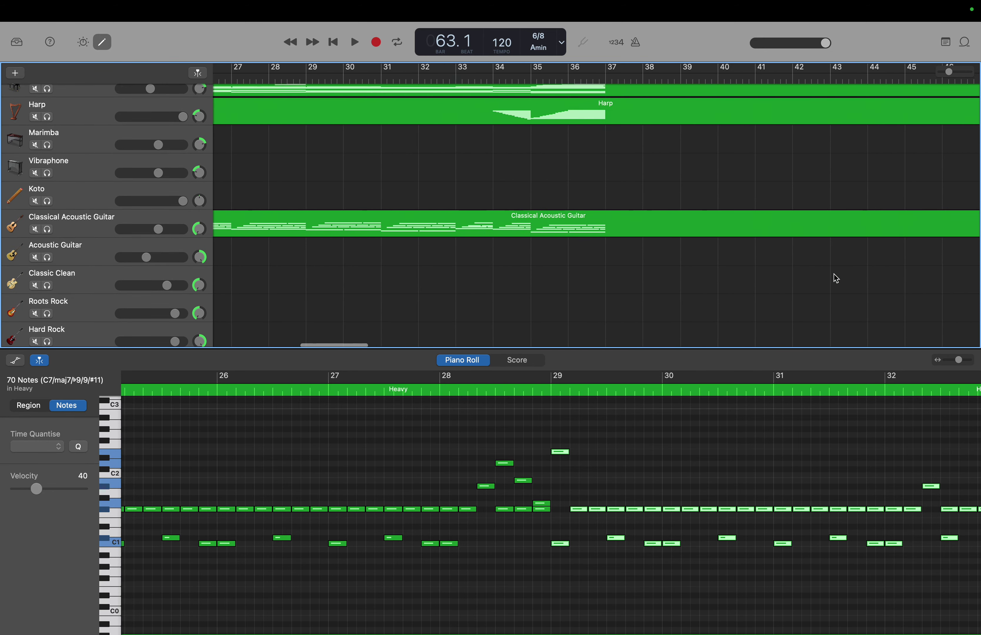
scroll(833, 274, "down", 5)
scroll(833, 273, "down", 3)
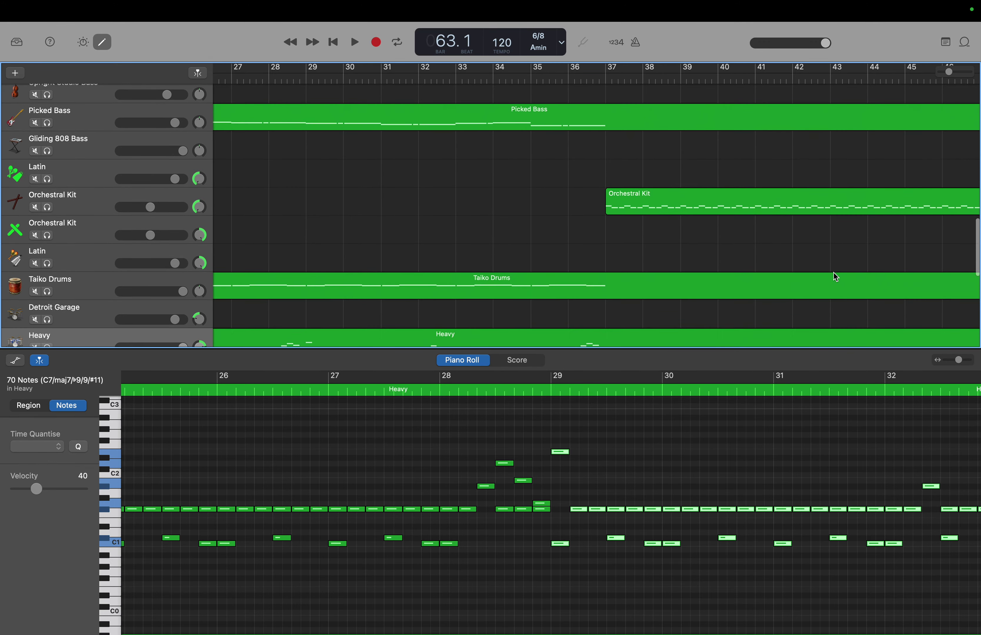
scroll(833, 273, "left", 2)
scroll(834, 272, "down", 1)
scroll(833, 275, "down", 4)
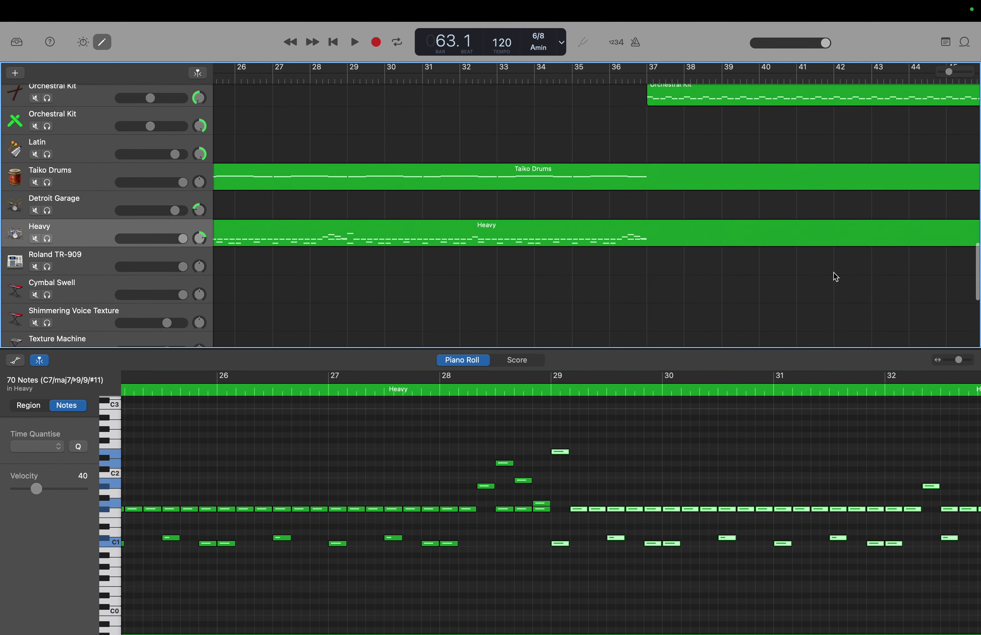